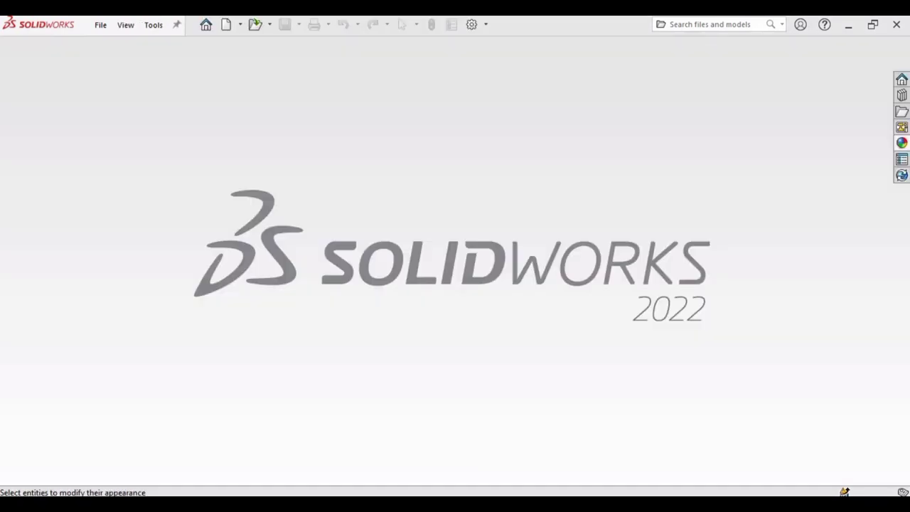
Create a new assembly and place the Bearing_Housing part in it as the first component.
click(101, 25)
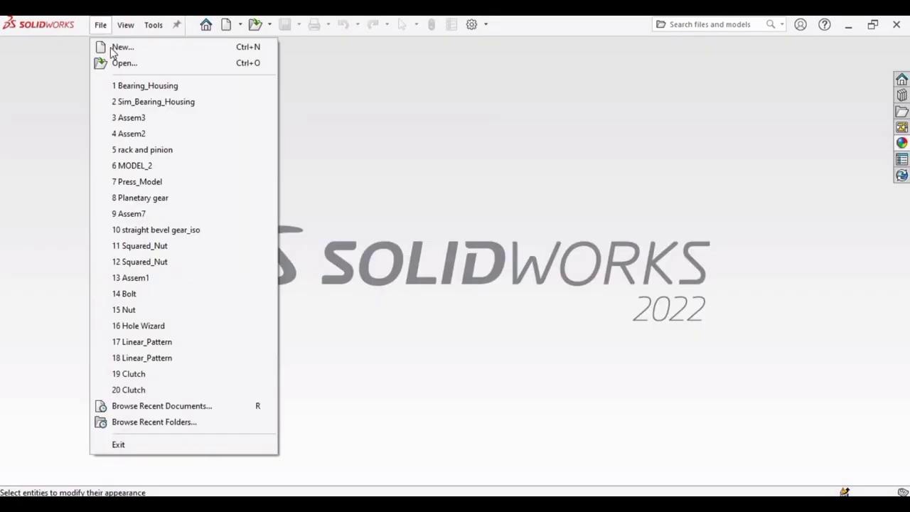
click(213, 44)
click(512, 332)
click(560, 432)
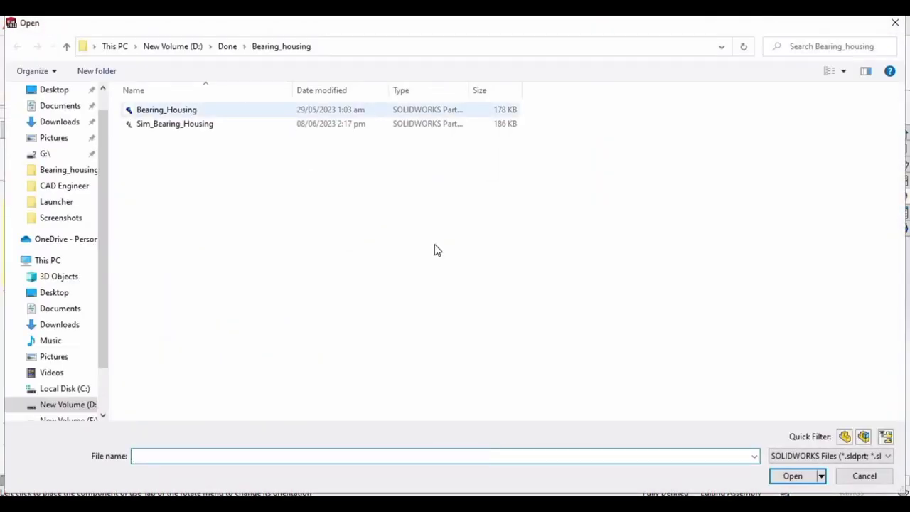
click(788, 476)
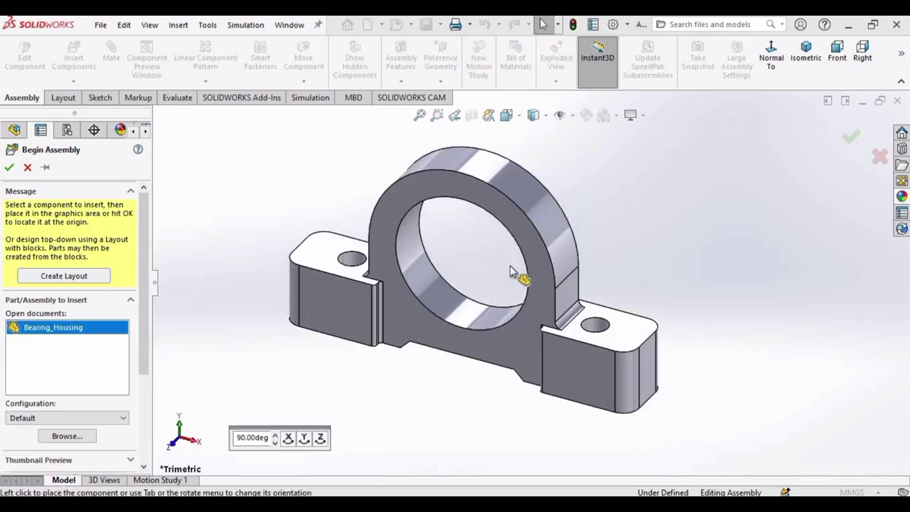
click(386, 339)
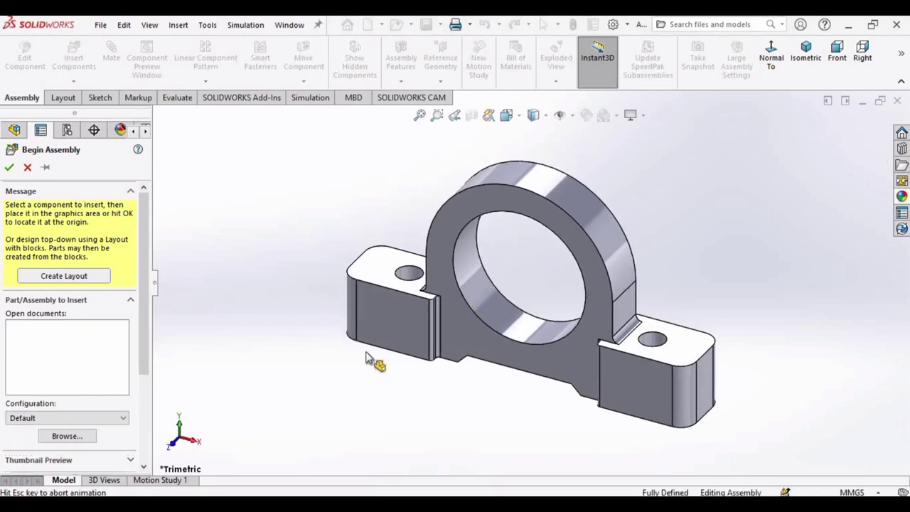
Apply a metallic appearance to the bearing housing and change the scene to a plain white background.
click(902, 197)
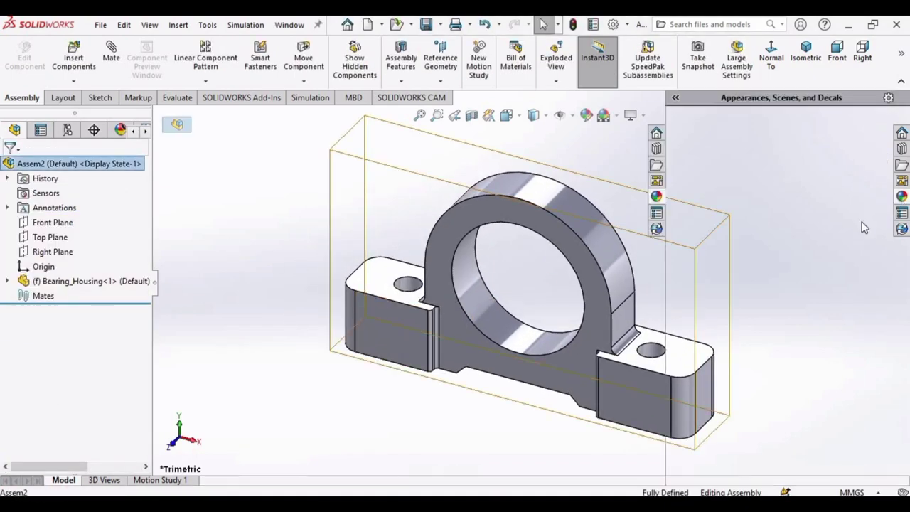
drag(806, 356, 522, 310)
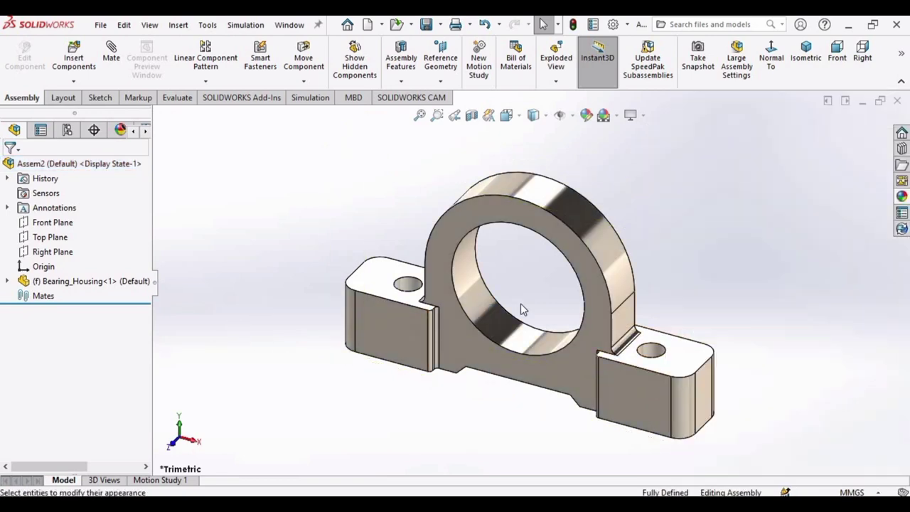
middle_drag(703, 311, 584, 249)
scroll(569, 242, up, 1)
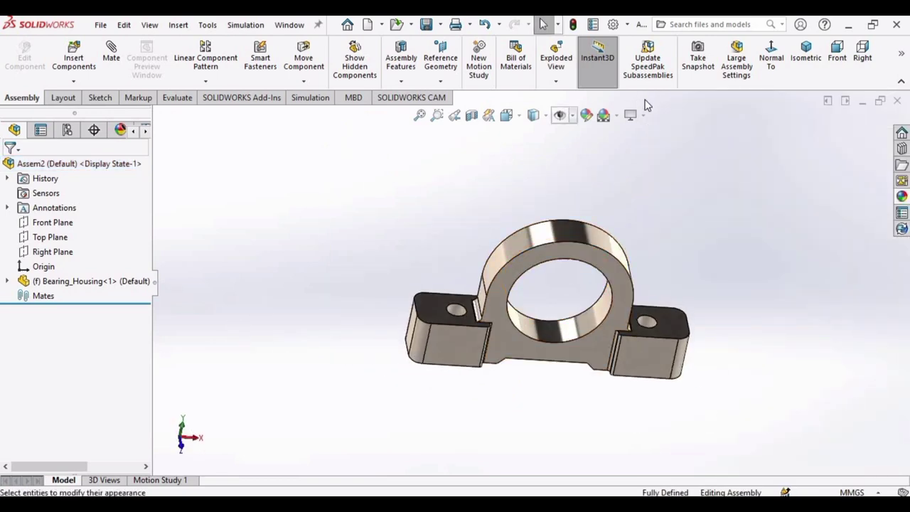
click(628, 151)
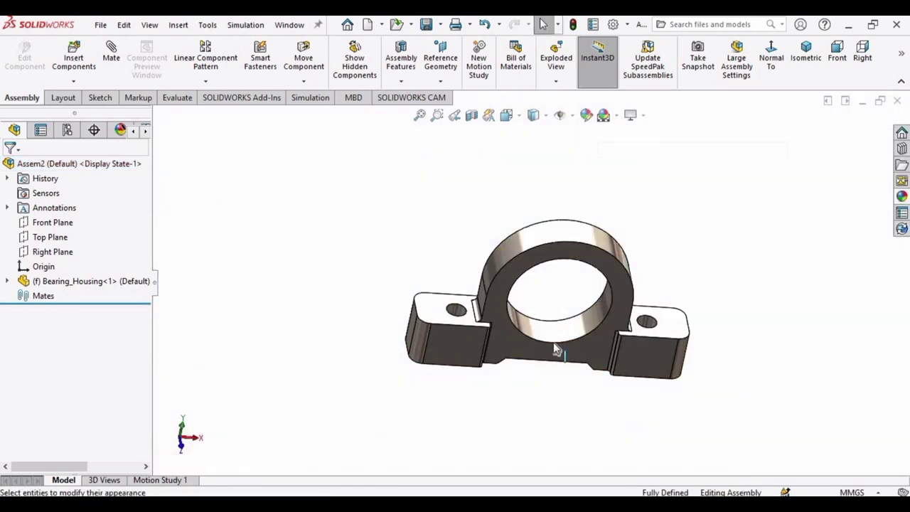
middle_drag(554, 344, 539, 262)
click(806, 57)
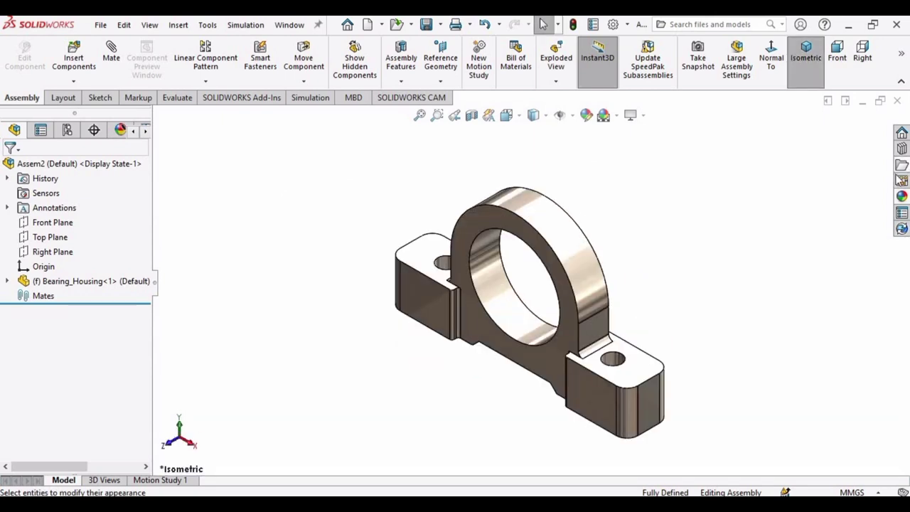
Make sure the SOLIDWORKS Toolbox Library add-in is active and set to load at start-up.
click(902, 148)
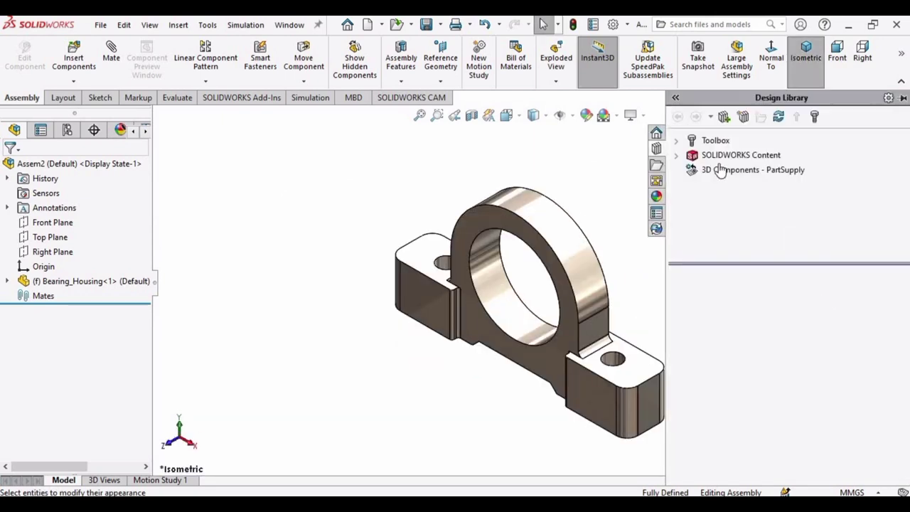
click(627, 26)
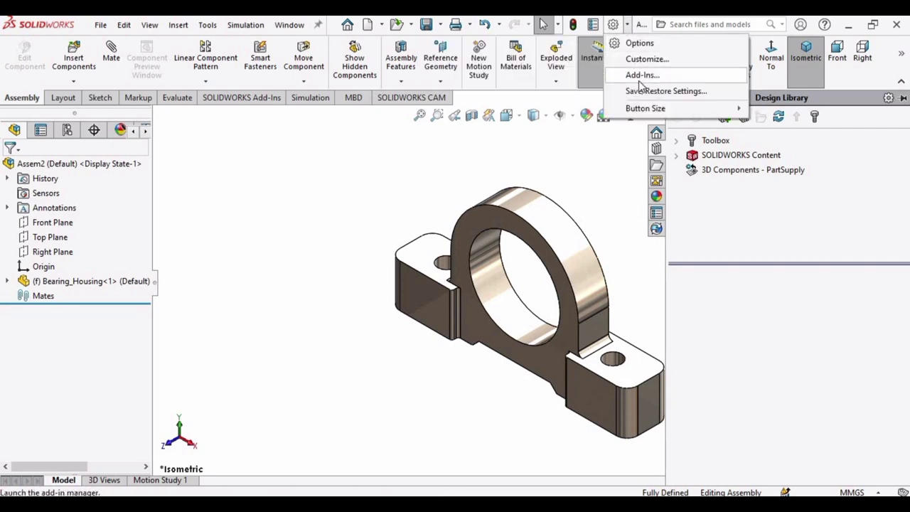
click(645, 80)
click(329, 278)
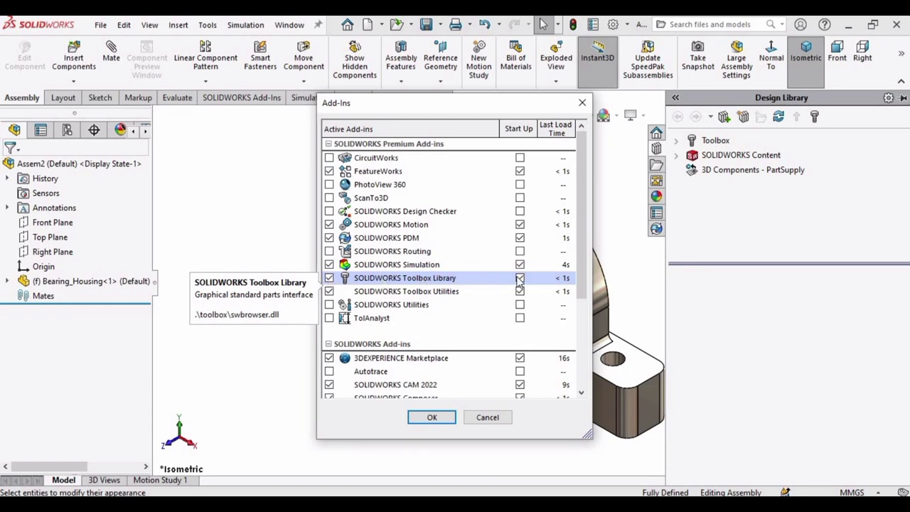
click(432, 417)
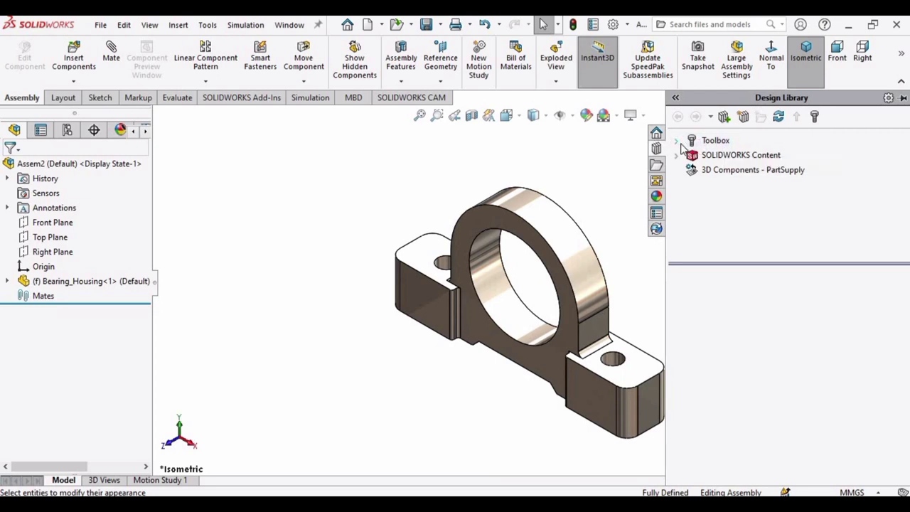
Insert a Radial Ball (AFBMA 20.1) bearing from the Toolbox's ANSI Metric ball bearings beside the housing.
click(683, 146)
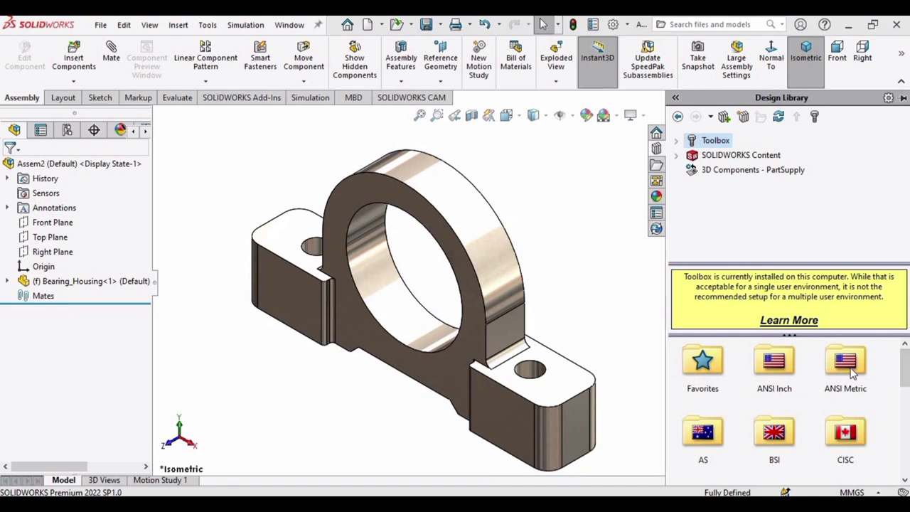
double_click(848, 366)
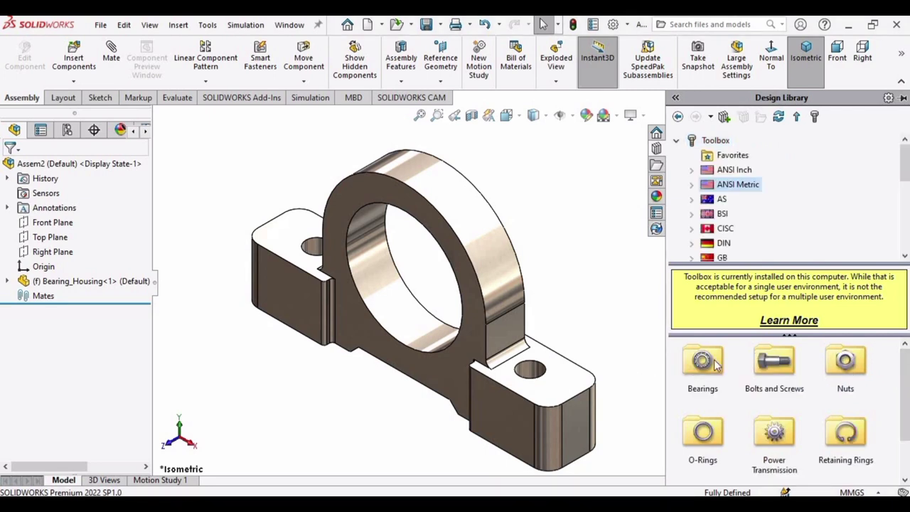
double_click(703, 361)
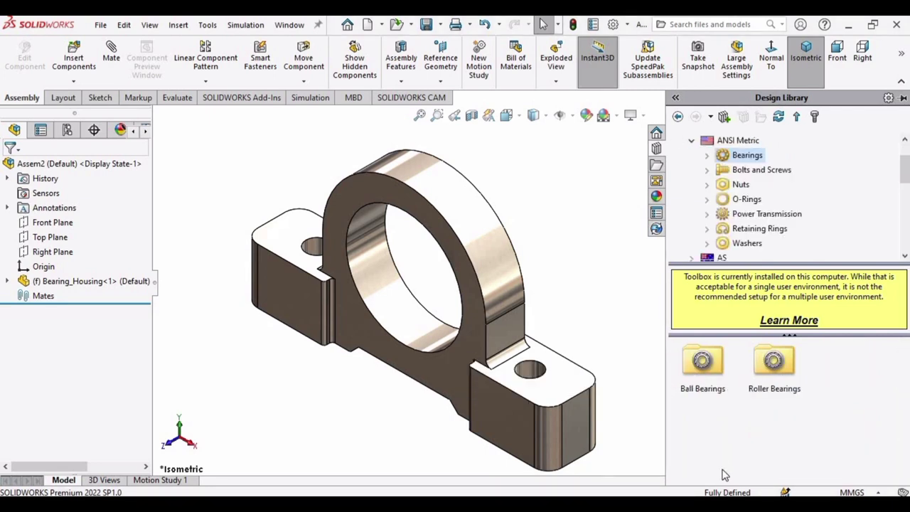
double_click(703, 361)
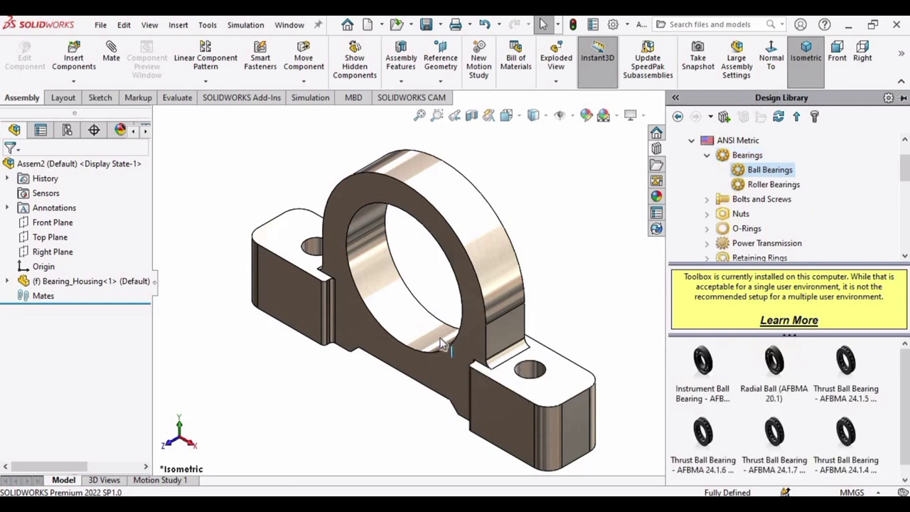
drag(788, 383, 568, 320)
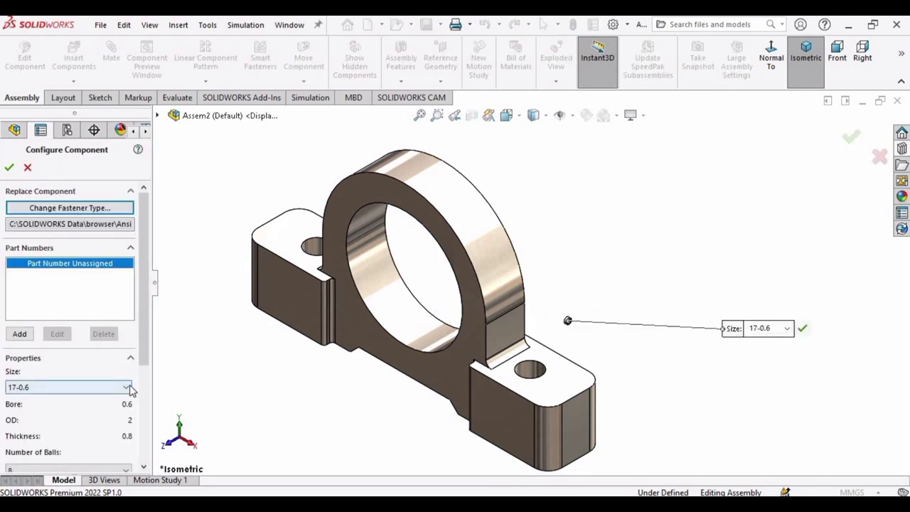
Set the radial ball bearing's size to 33-15.
click(128, 387)
scroll(47, 329, down, 15)
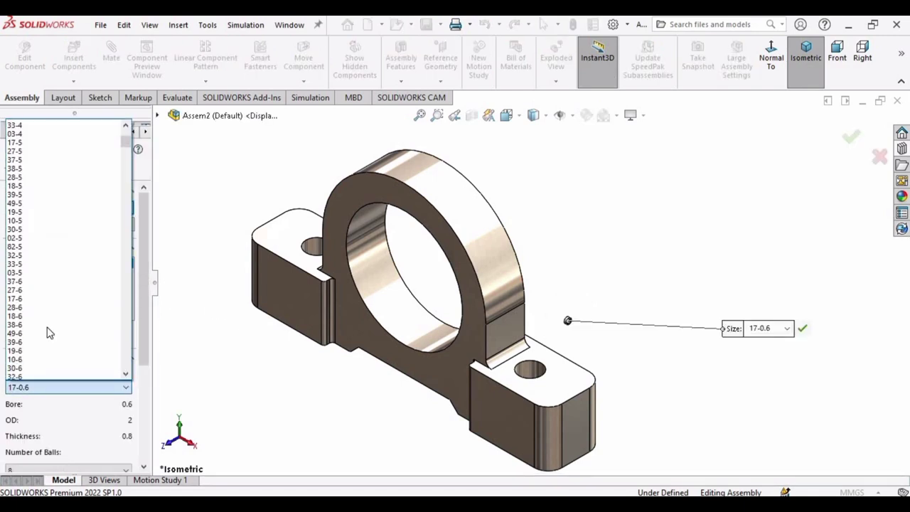
scroll(47, 333, down, 5)
click(18, 205)
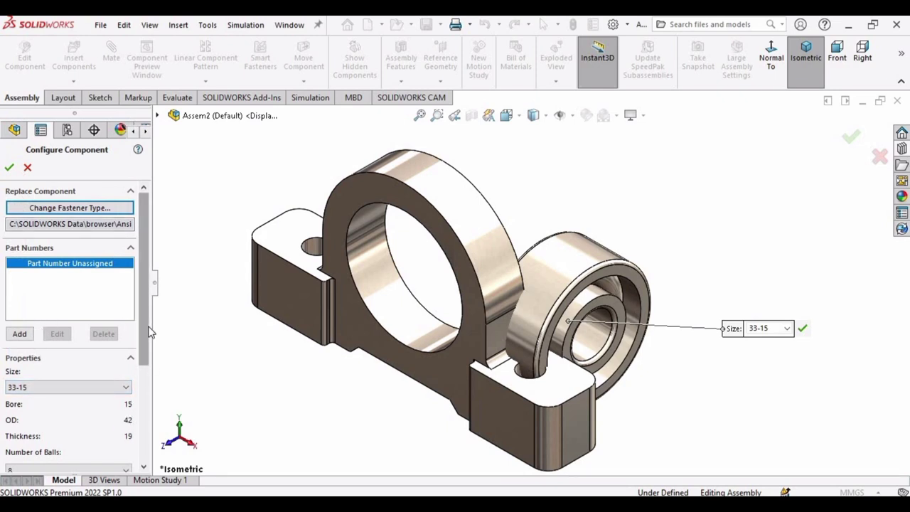
scroll(148, 334, down, 5)
scroll(493, 340, down, 5)
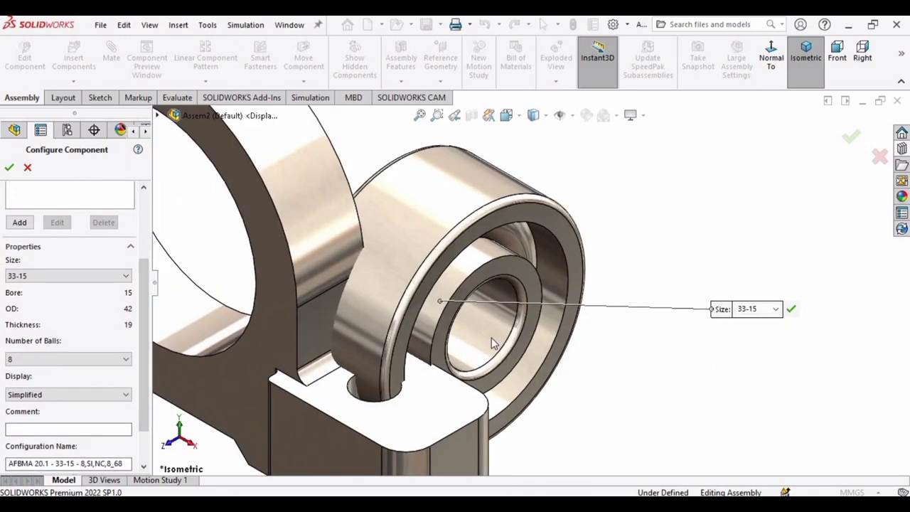
Set the bearing's display to Detailed, add a cage, and finish configuring the component.
click(56, 415)
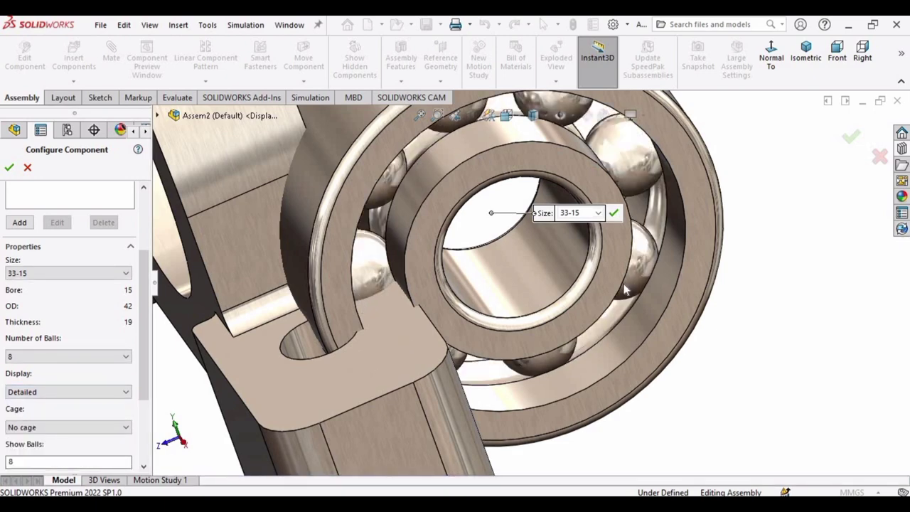
scroll(623, 273, down, 5)
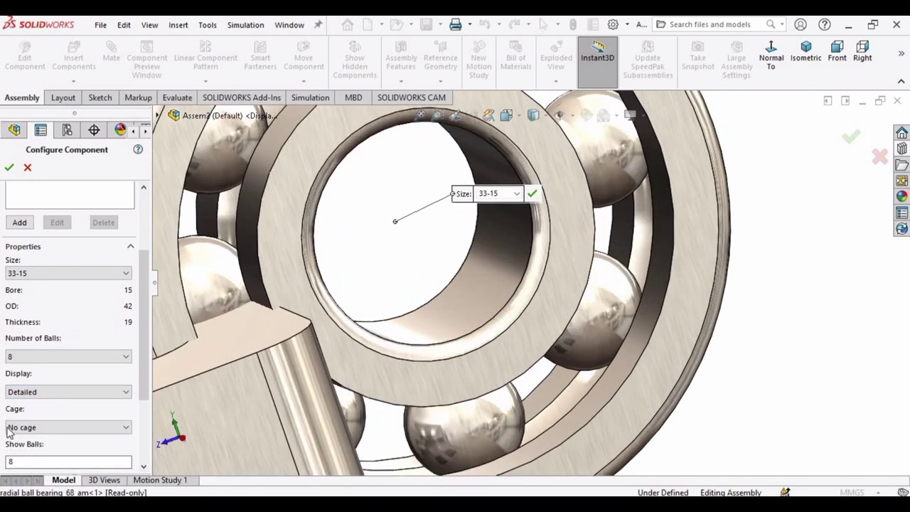
click(69, 431)
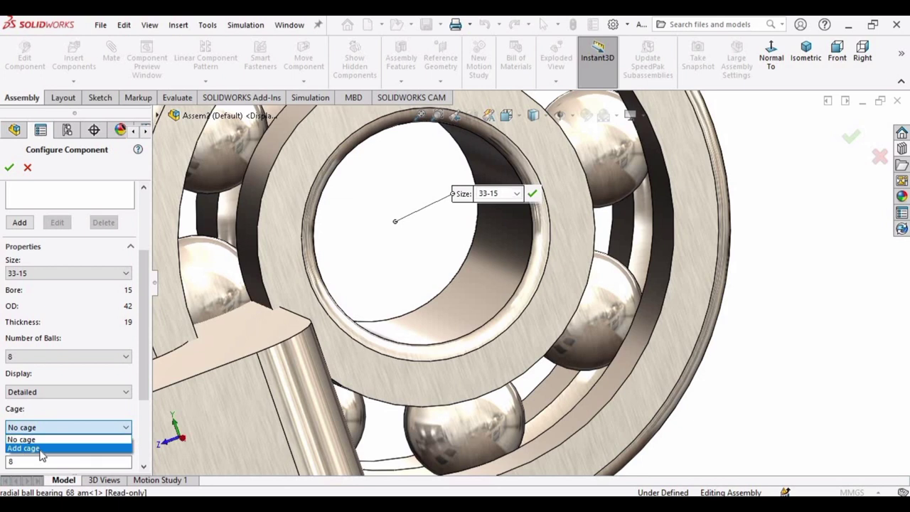
click(50, 448)
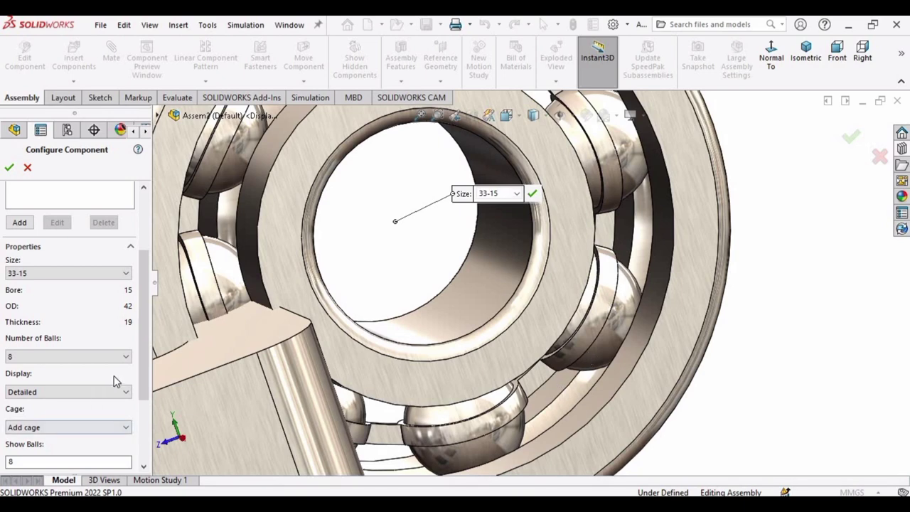
scroll(140, 385, up, 3)
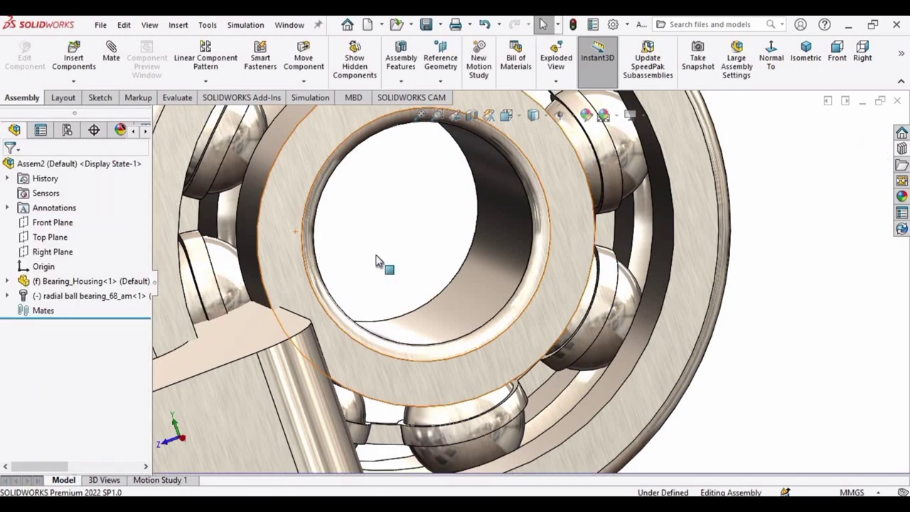
scroll(378, 260, up, 5)
click(304, 53)
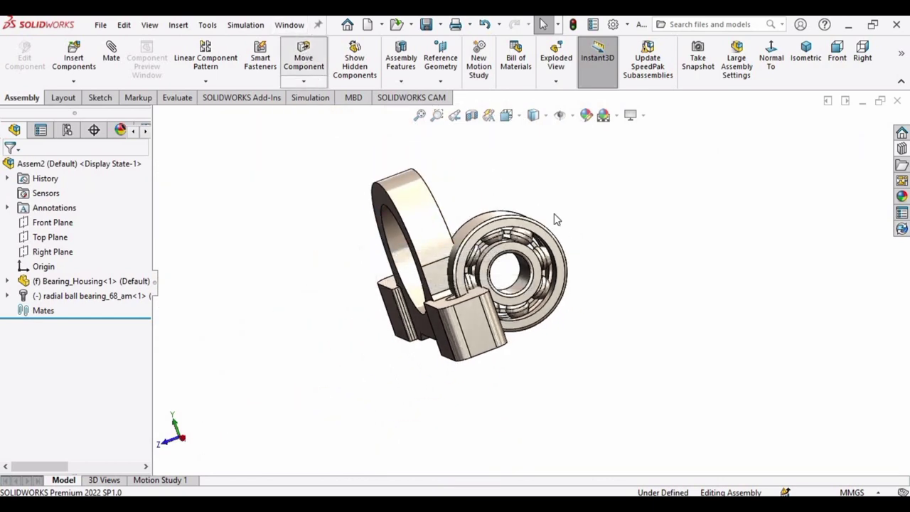
drag(555, 221, 378, 258)
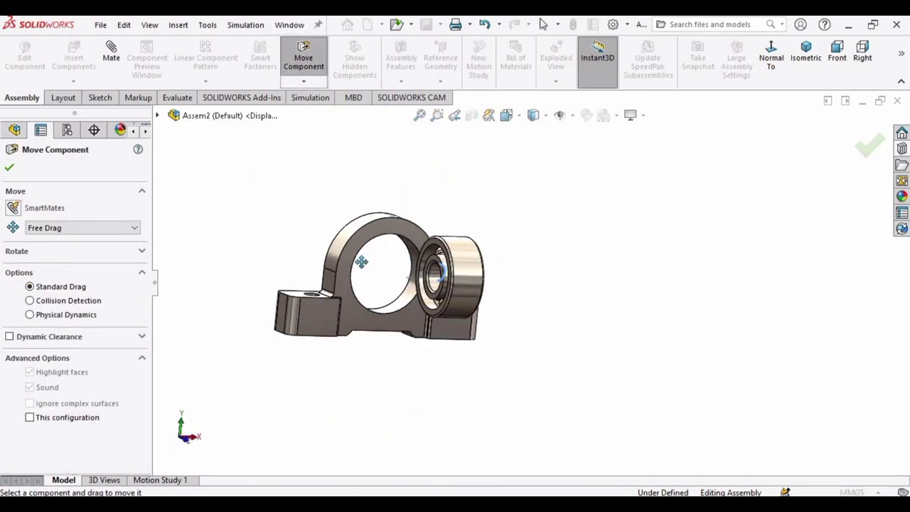
click(304, 57)
Rotate the bearing component so its open face with the balls points towards the front of the housing.
click(304, 81)
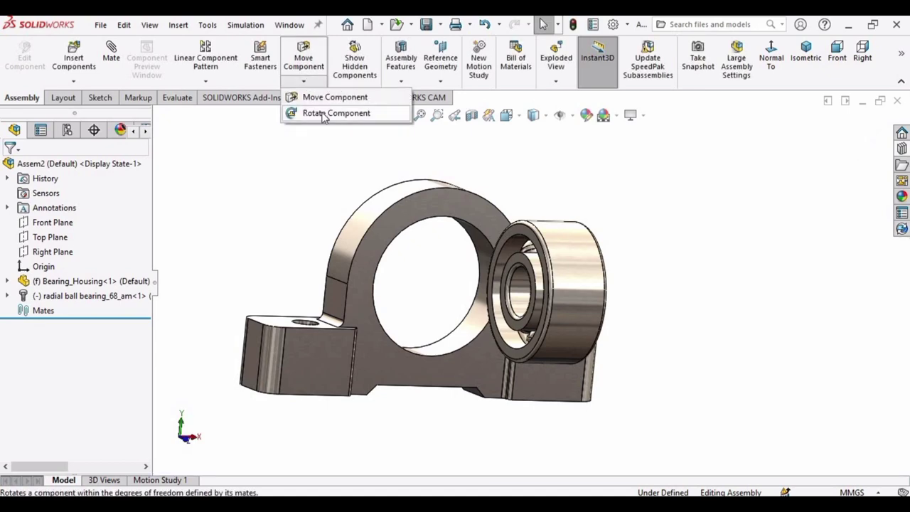
click(335, 111)
drag(495, 295, 473, 293)
key(Escape)
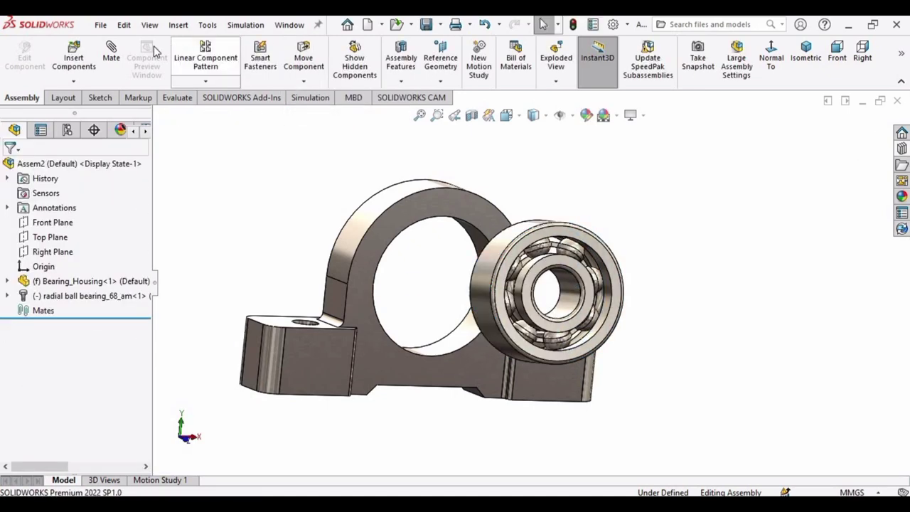
Add a concentric mate between the housing's inner bore face and the cylindrical face of the bearing's outer race.
click(111, 49)
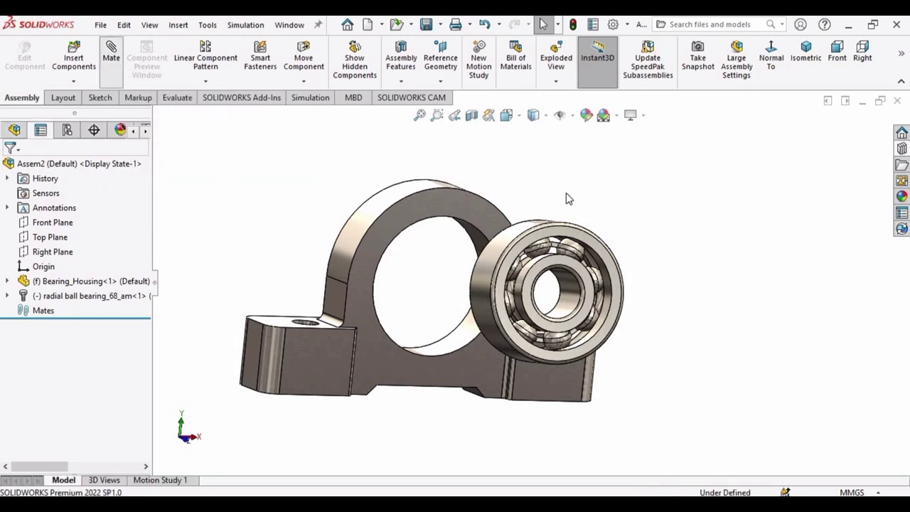
middle_drag(586, 222, 521, 239)
scroll(525, 238, down, 3)
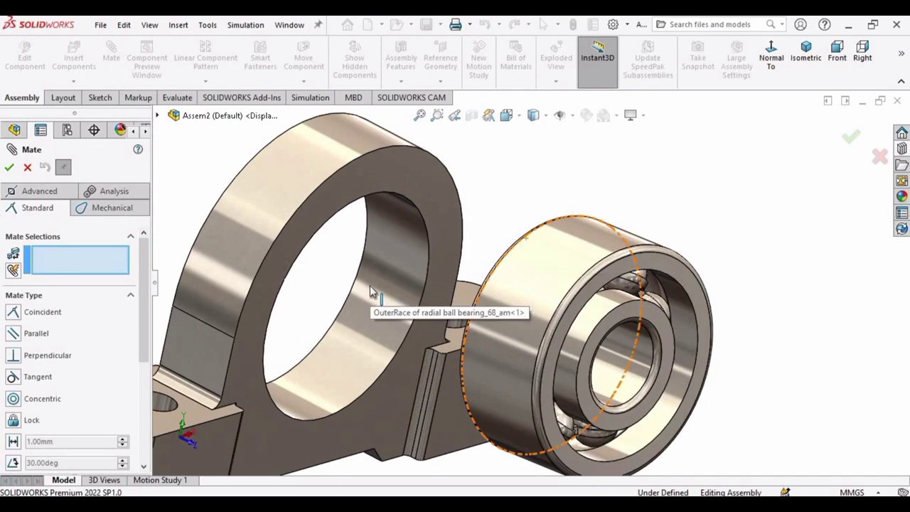
click(370, 291)
click(504, 279)
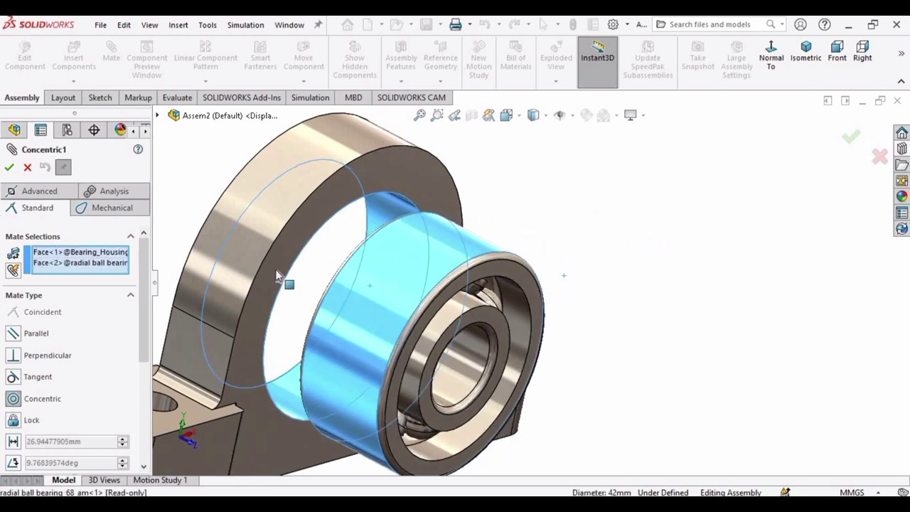
click(280, 247)
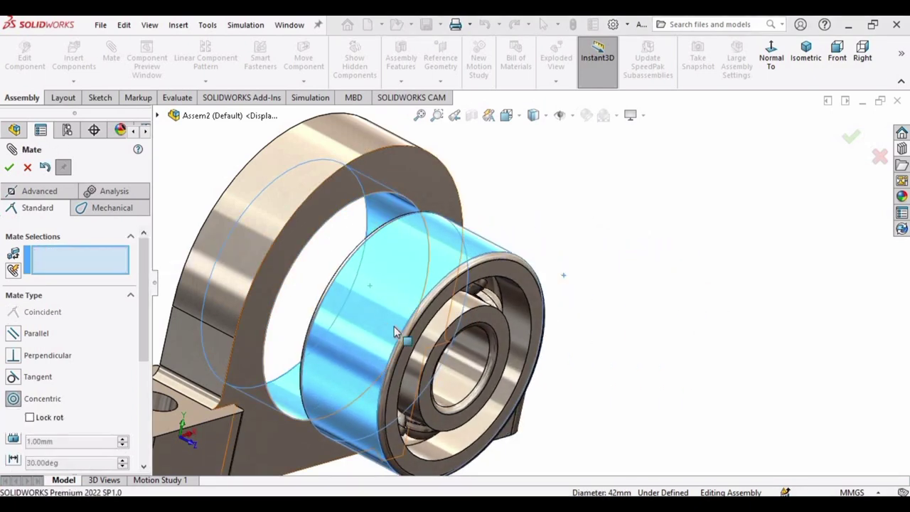
mouse_move(417, 310)
middle_down()
mouse_move(474, 311)
mouse_move(429, 305)
middle_up()
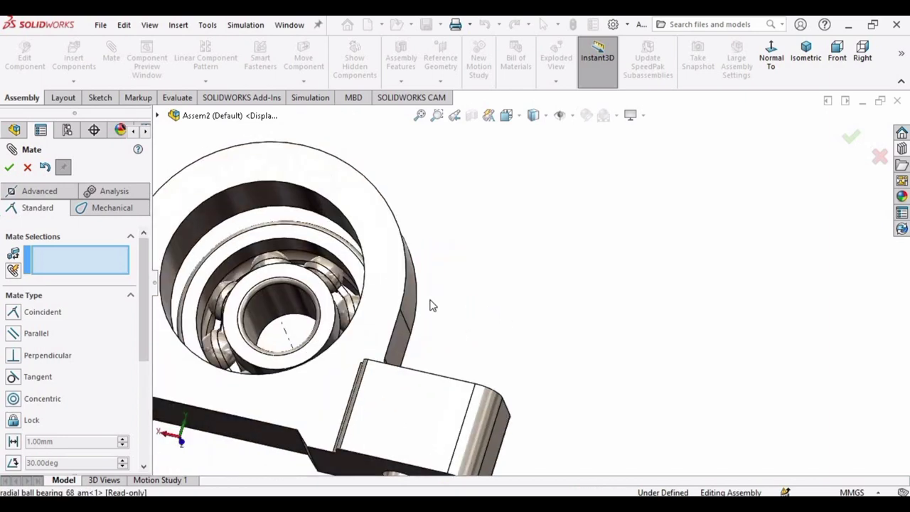
Add a 3 mm distance mate between the housing's rear face and the end face of the bearing's outer race.
click(317, 239)
click(316, 177)
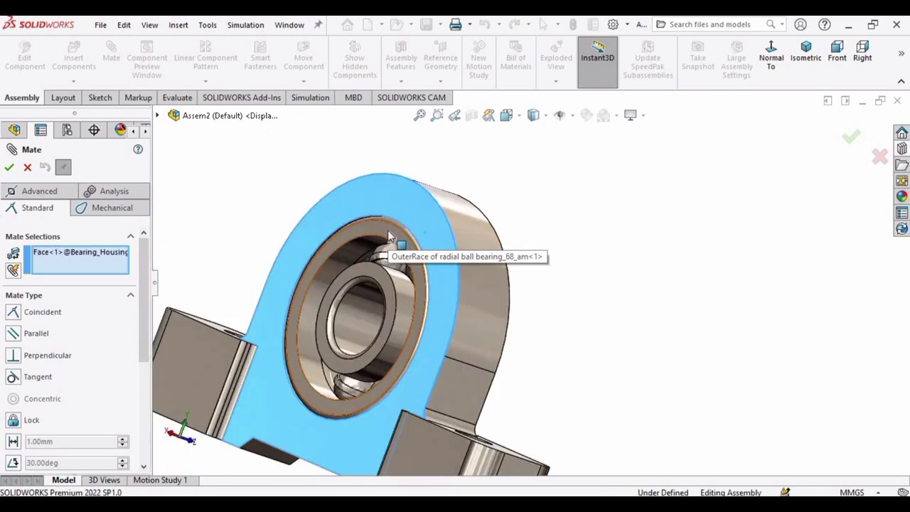
click(389, 233)
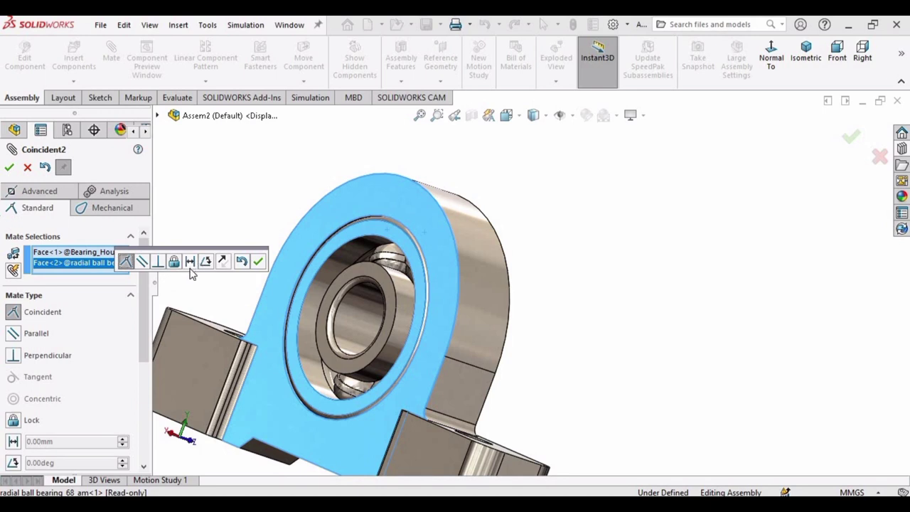
click(190, 262)
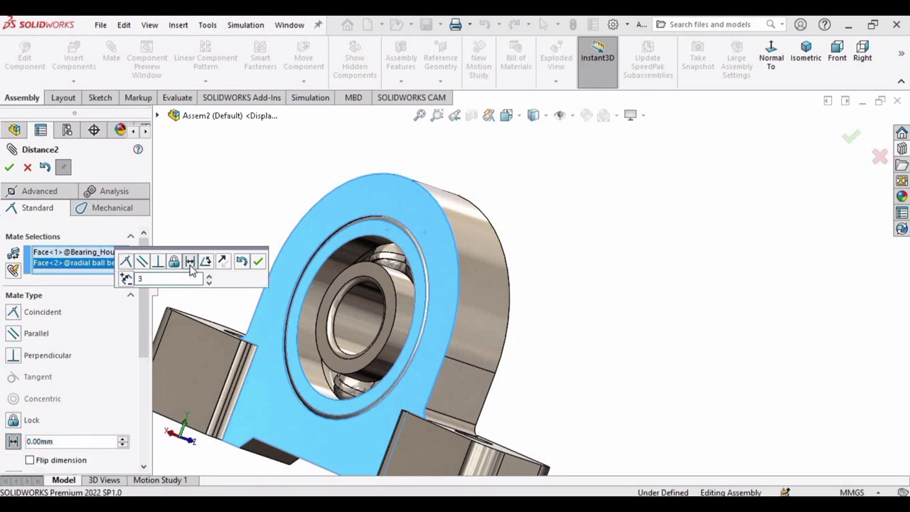
text(3)
key(Return)
Set the distance mate between the housing and the bearing to 2.50 mm and finish mating.
middle_drag(530, 305, 508, 345)
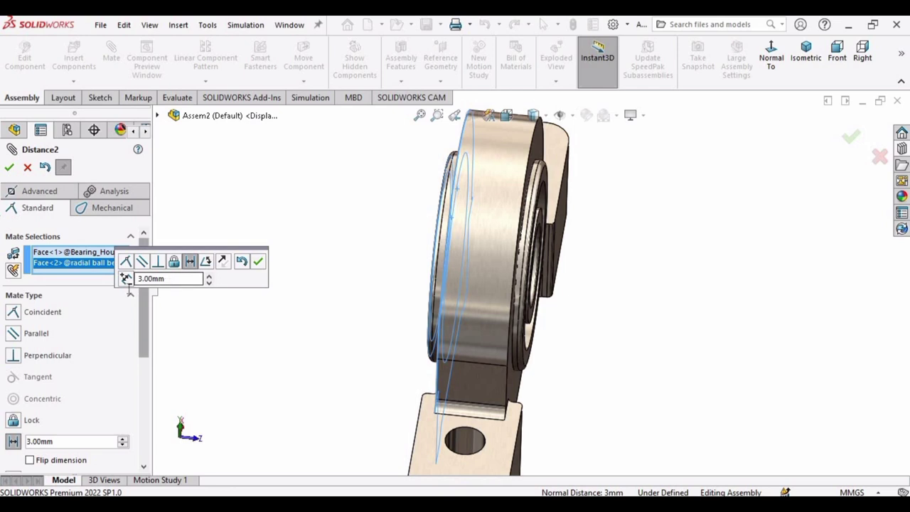
drag(128, 287, 94, 288)
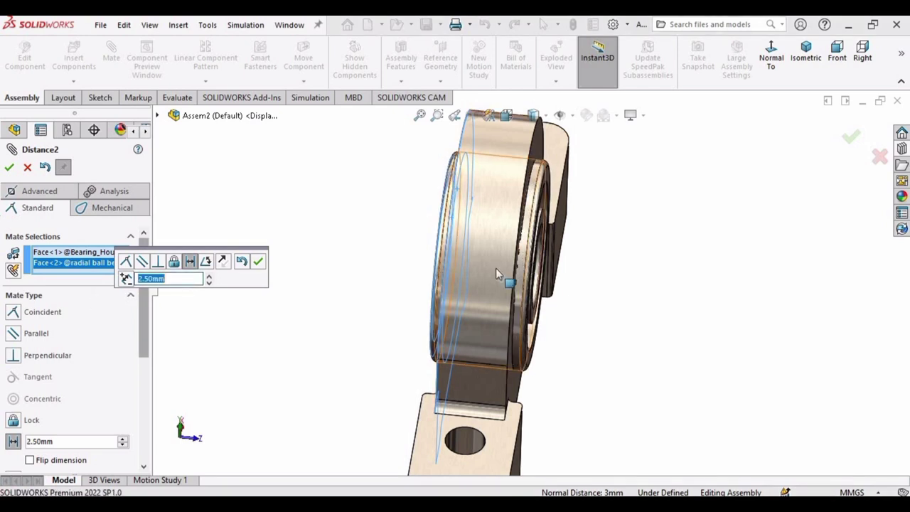
middle_drag(496, 268, 113, 278)
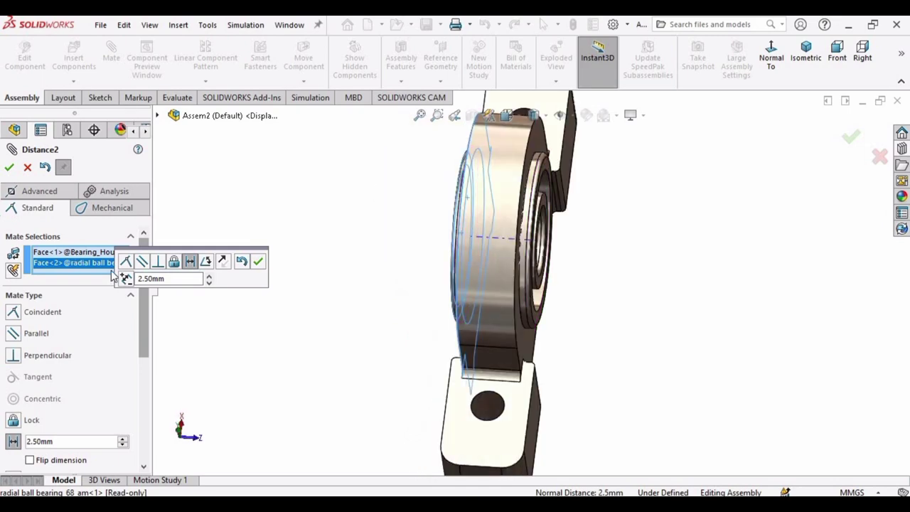
click(258, 263)
click(12, 167)
Turn the mated bearing inside the housing with Rotate Component.
middle_drag(434, 396, 540, 320)
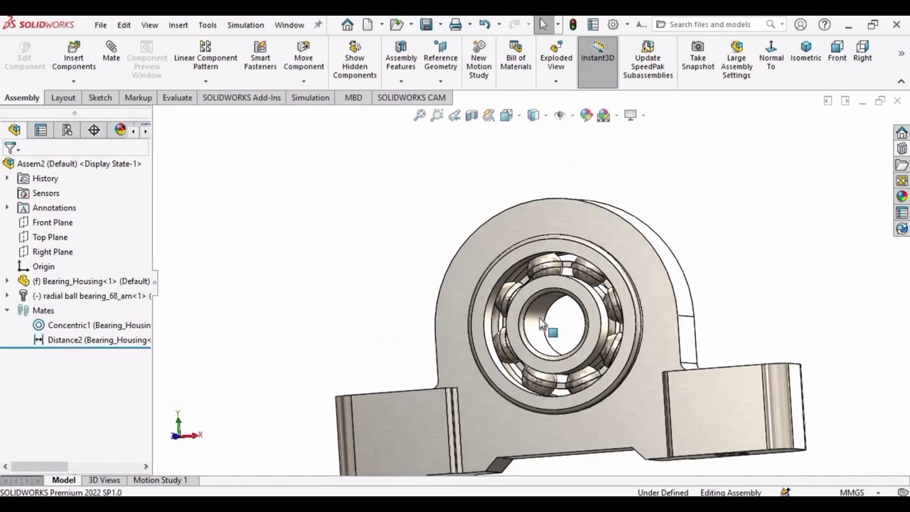
scroll(541, 324, down, 3)
click(304, 81)
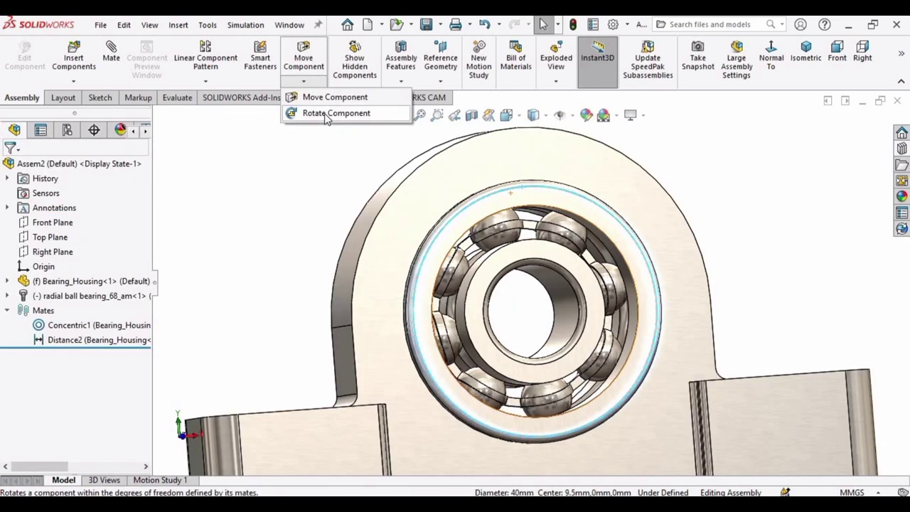
click(326, 115)
drag(644, 298, 576, 291)
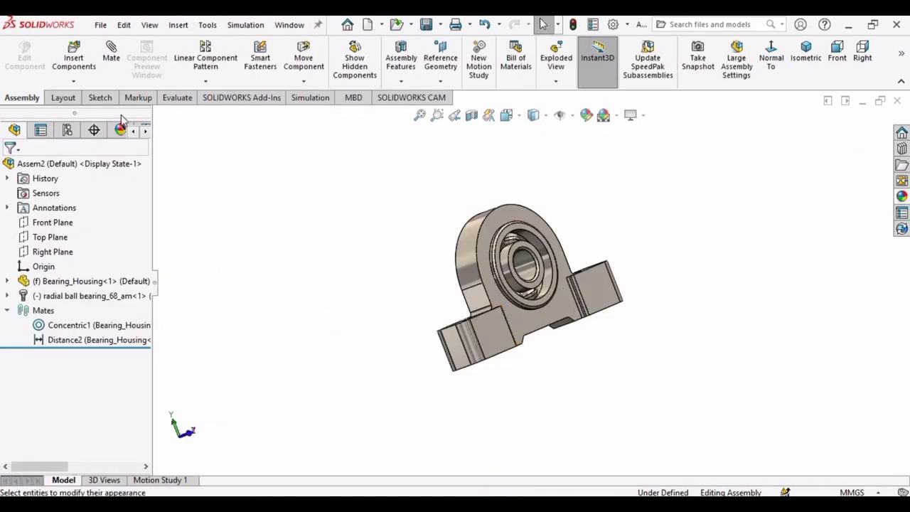
Insert a second Bearing_Housing part from the Bearing_housing folder and place it beside the first housing.
click(74, 60)
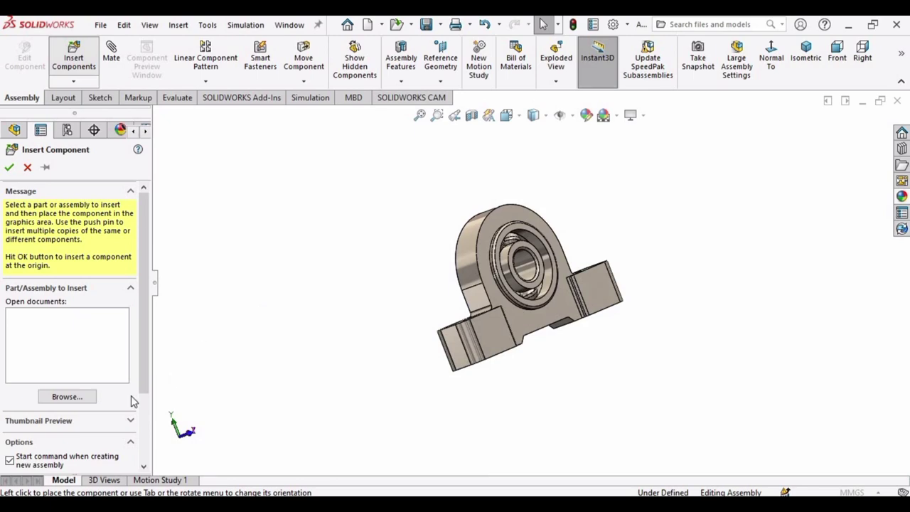
click(62, 397)
click(169, 111)
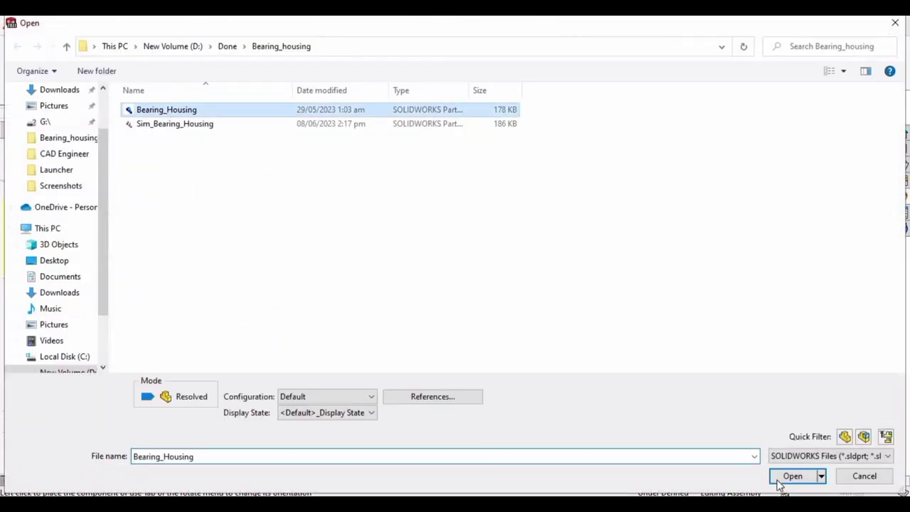
key(Return)
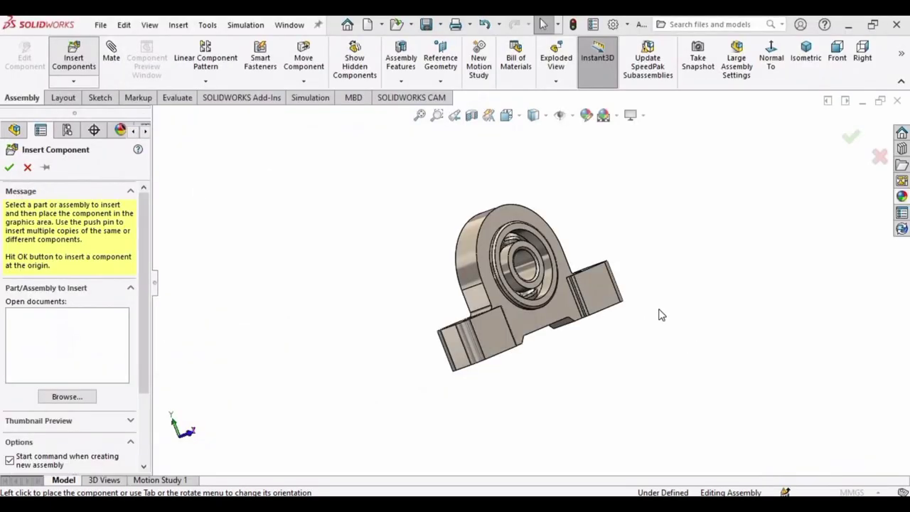
click(711, 285)
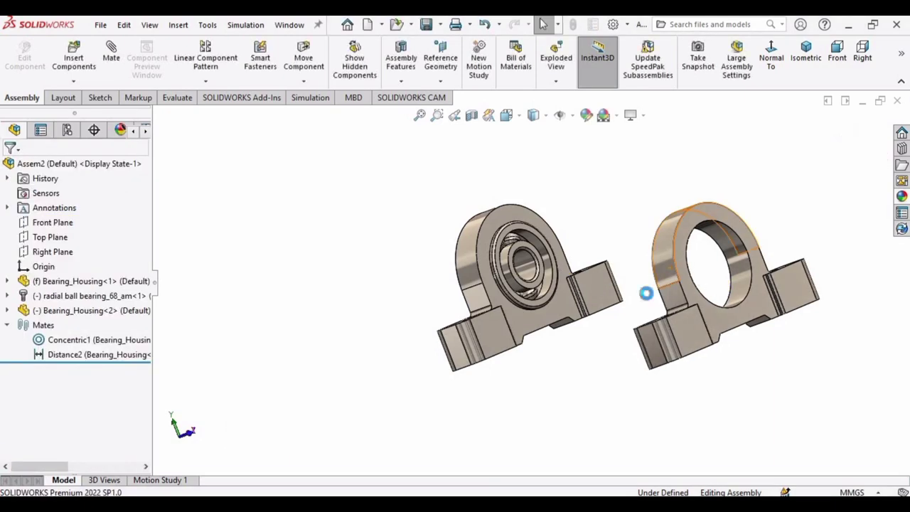
key(f)
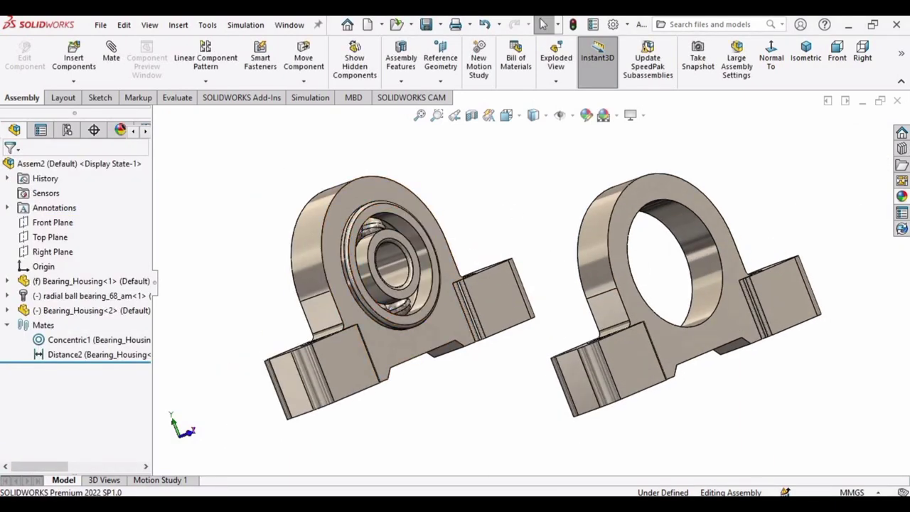
Insert a second Radial Ball (AFBMA 20.1) bearing from the Toolbox, size 33-15, Detailed display with cage, between the two housings.
click(901, 148)
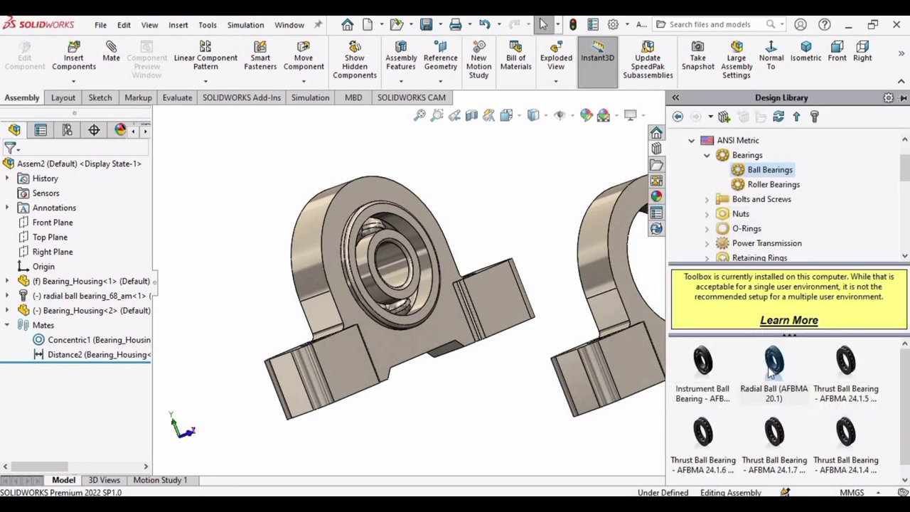
drag(773, 362, 535, 217)
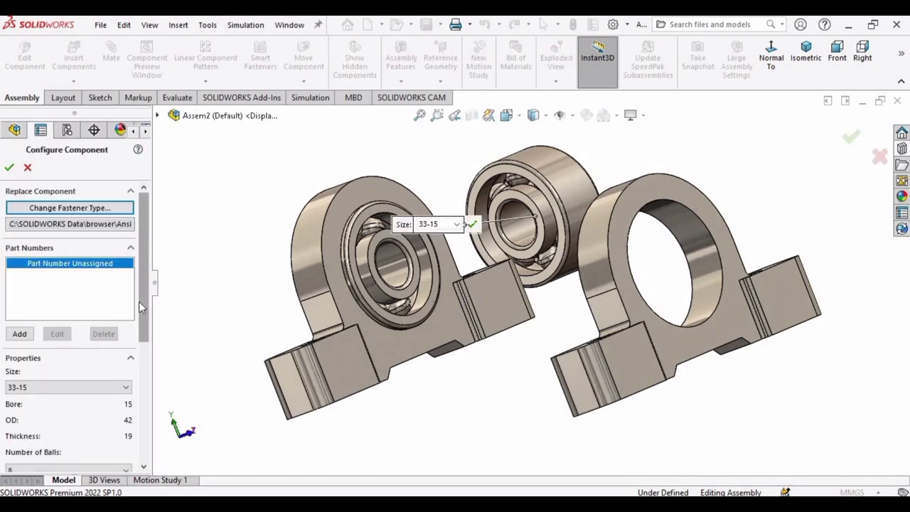
scroll(128, 352, down, 5)
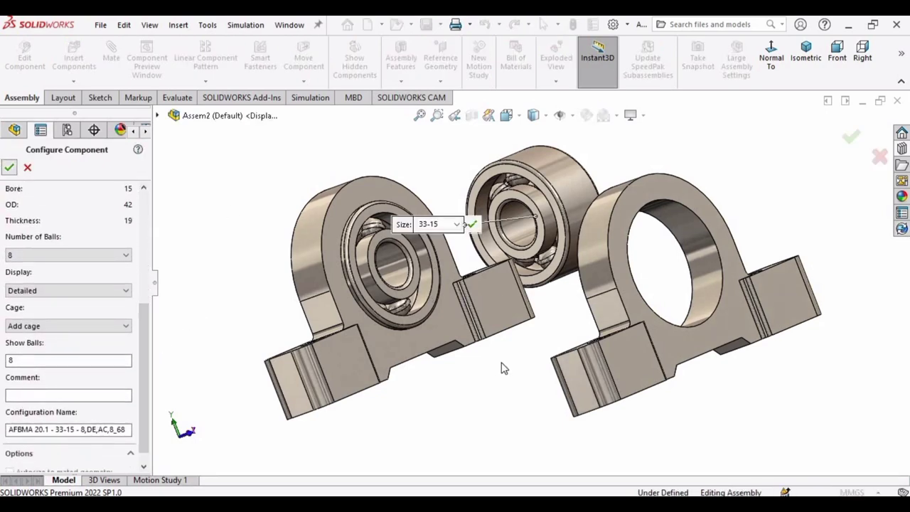
click(8, 167)
click(10, 168)
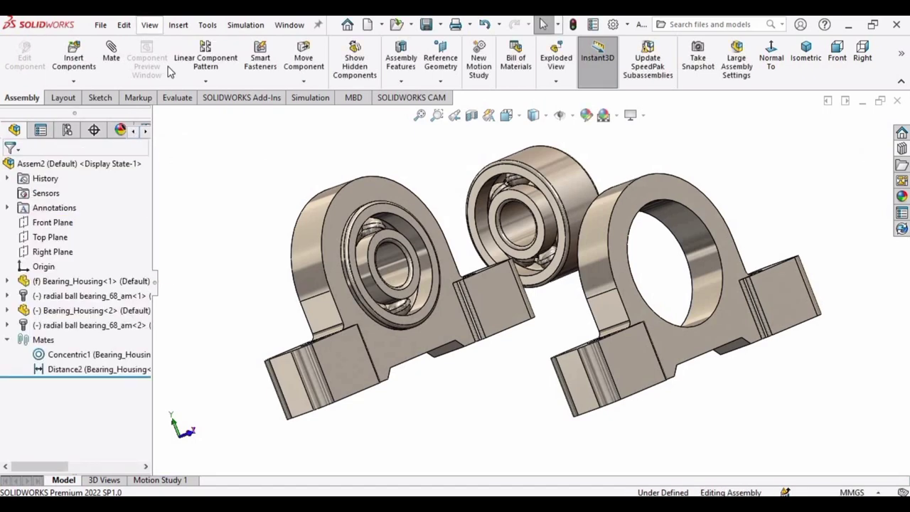
Move the new bearing in front of the second housing and mate its outer cylindrical face concentric with that housing's bore.
click(304, 60)
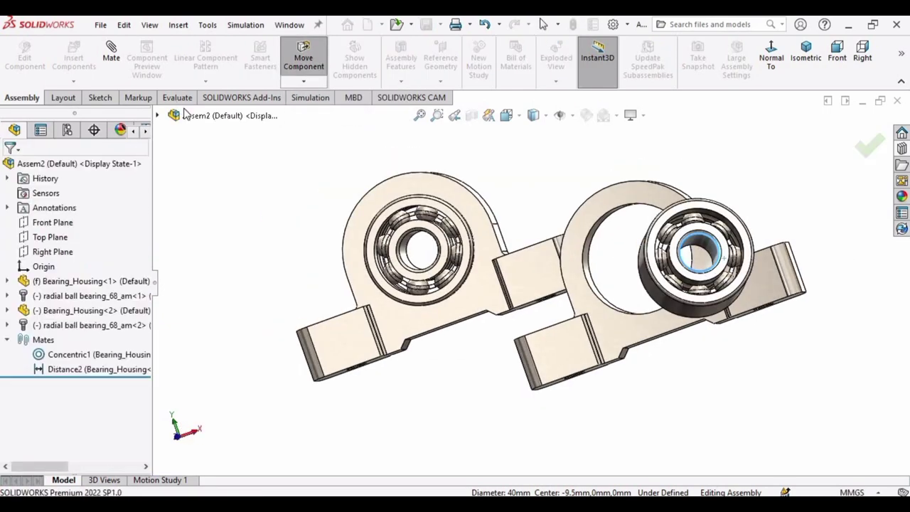
key(Escape)
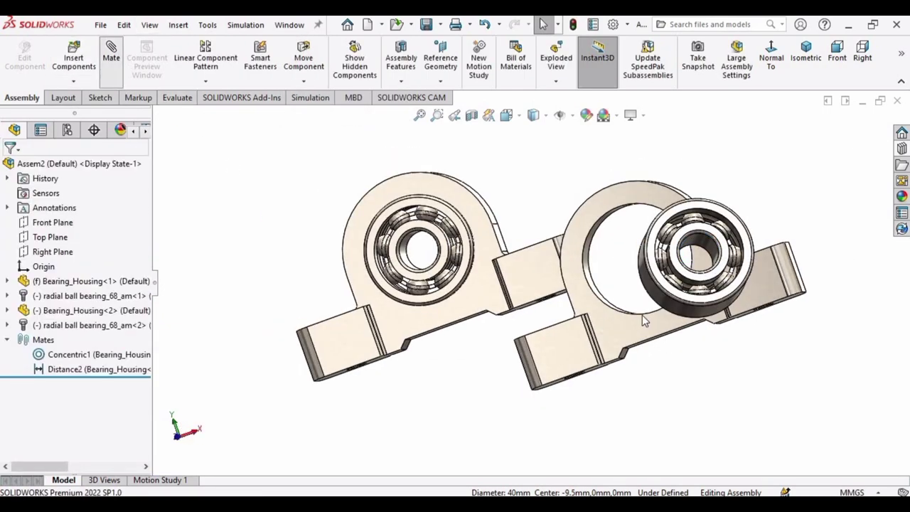
scroll(670, 249, down, 4)
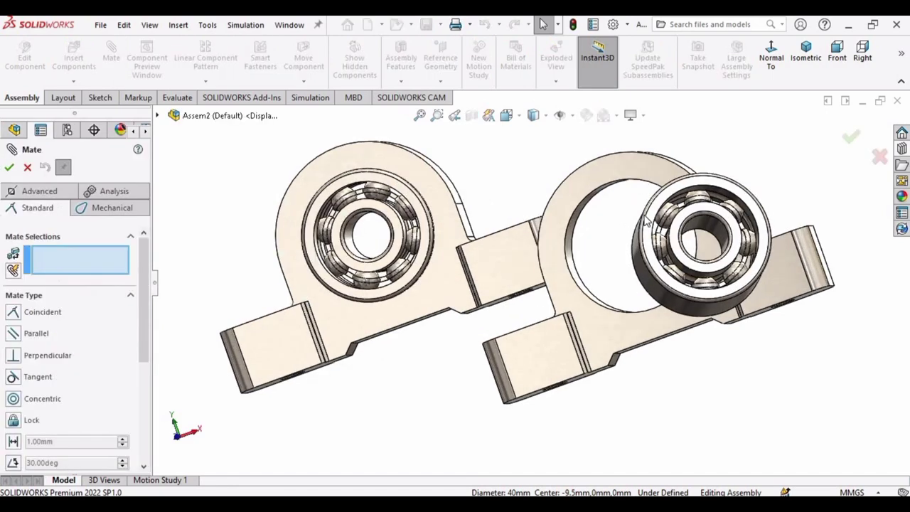
middle_drag(598, 238, 653, 223)
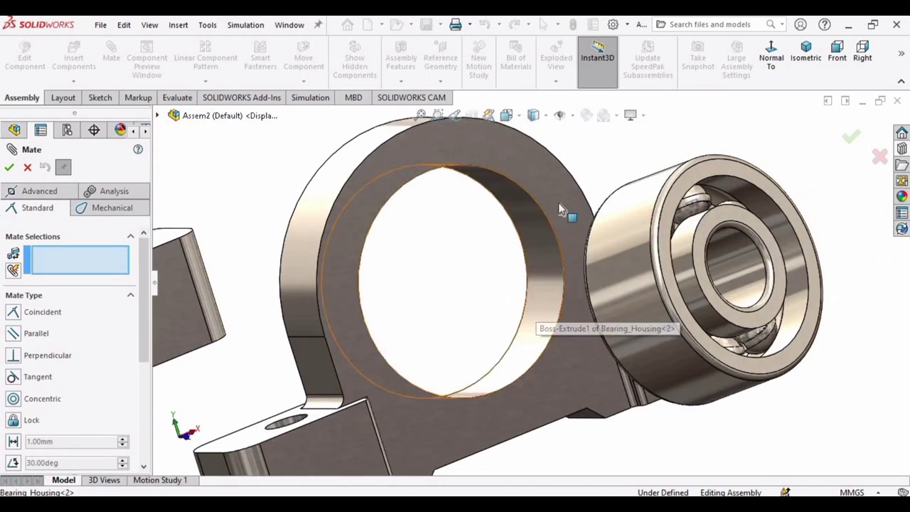
click(539, 302)
click(630, 218)
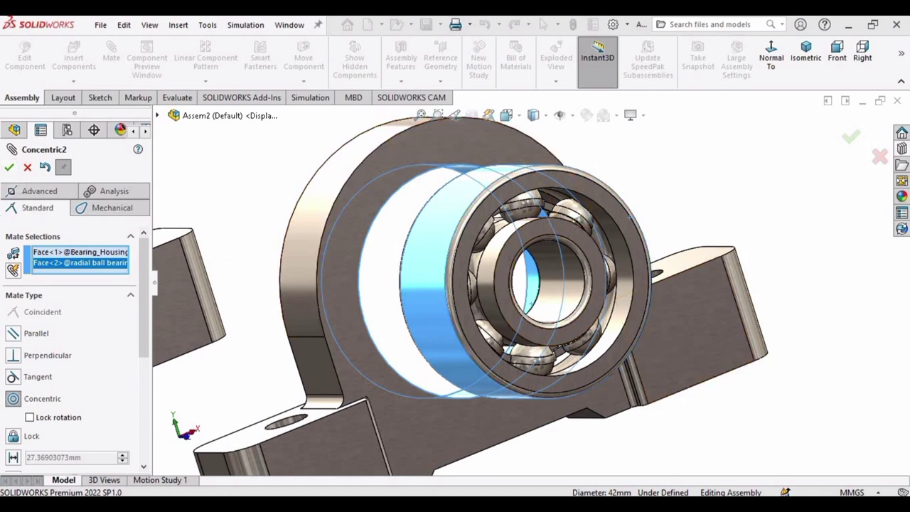
click(10, 168)
Try to add a 2.5 mm distance mate between the second housing's rear face and the second bearing's outer race face.
middle_drag(442, 254, 508, 249)
scroll(398, 263, up, 1)
middle_drag(335, 226, 302, 231)
scroll(306, 265, down, 4)
scroll(301, 230, up, 5)
click(290, 225)
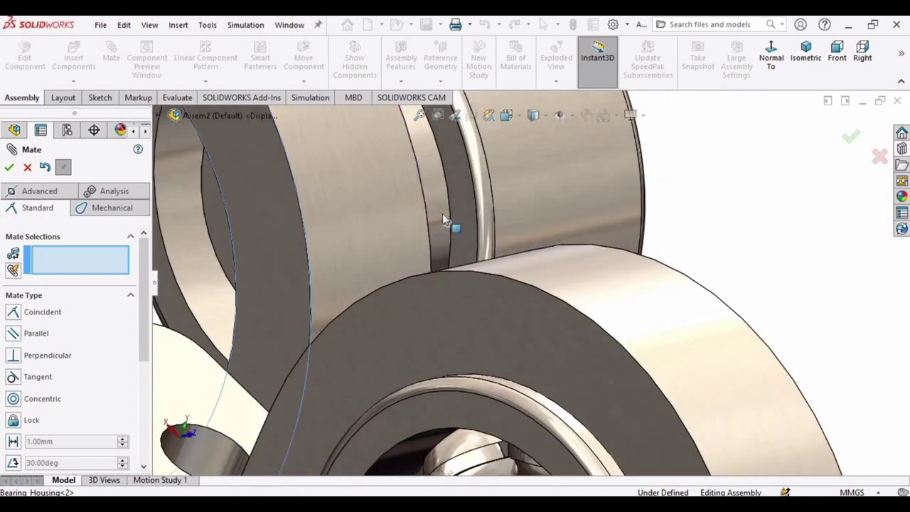
click(463, 212)
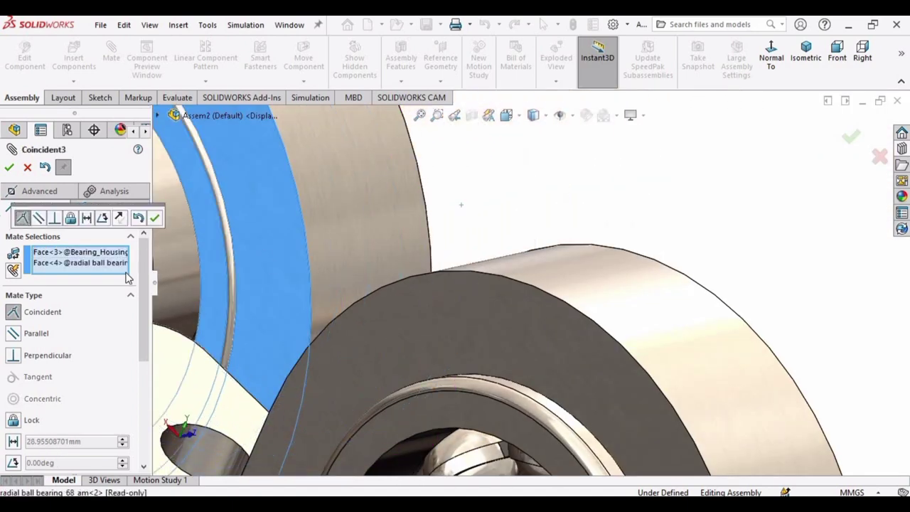
click(86, 217)
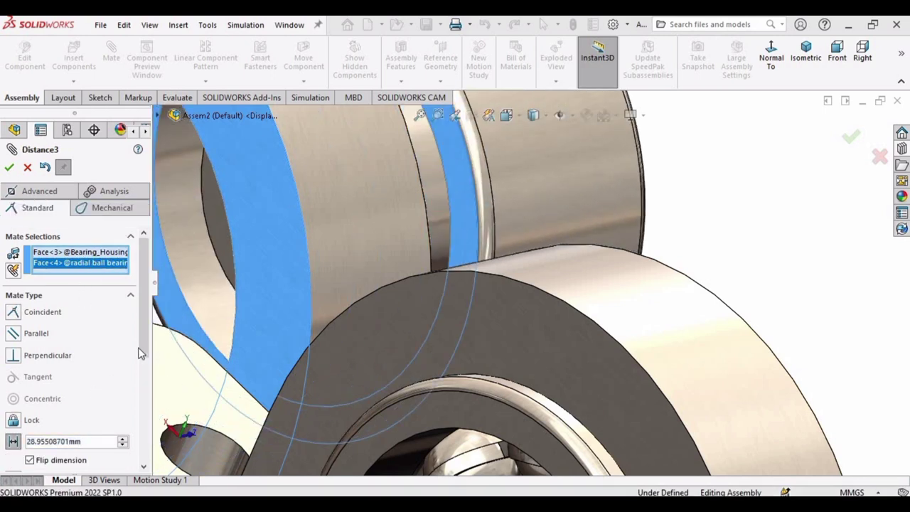
scroll(145, 306, down, 3)
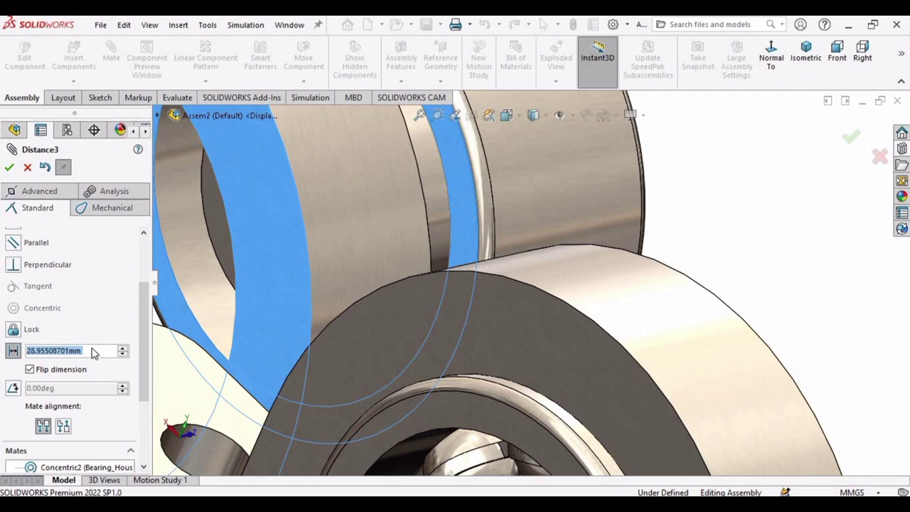
text(2)
text(.5)
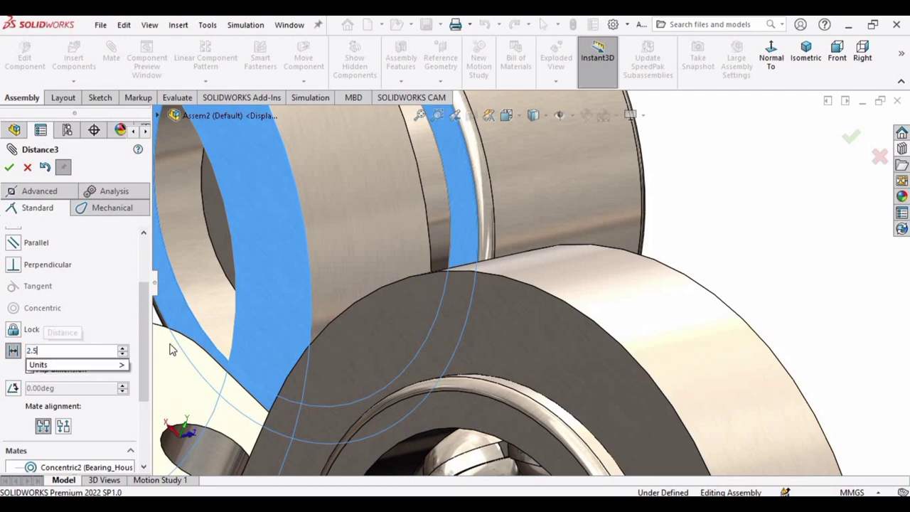
key(Return)
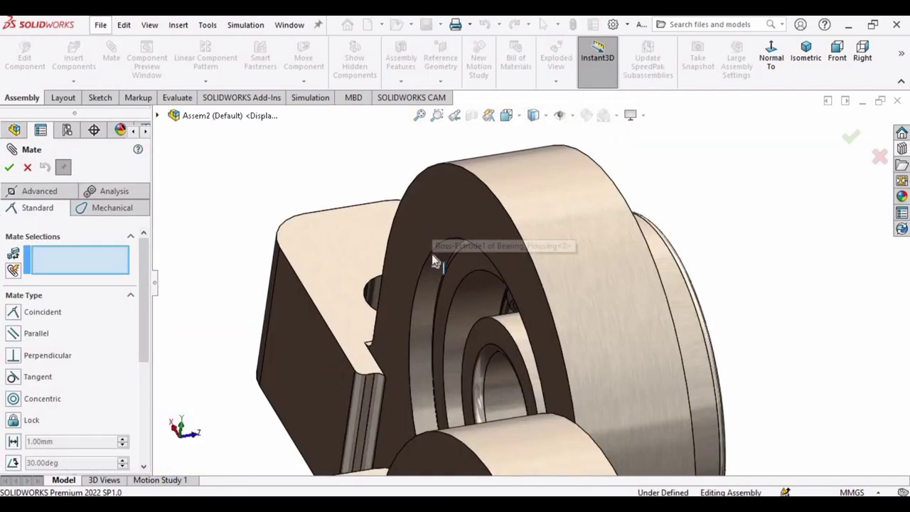
click(432, 257)
click(450, 294)
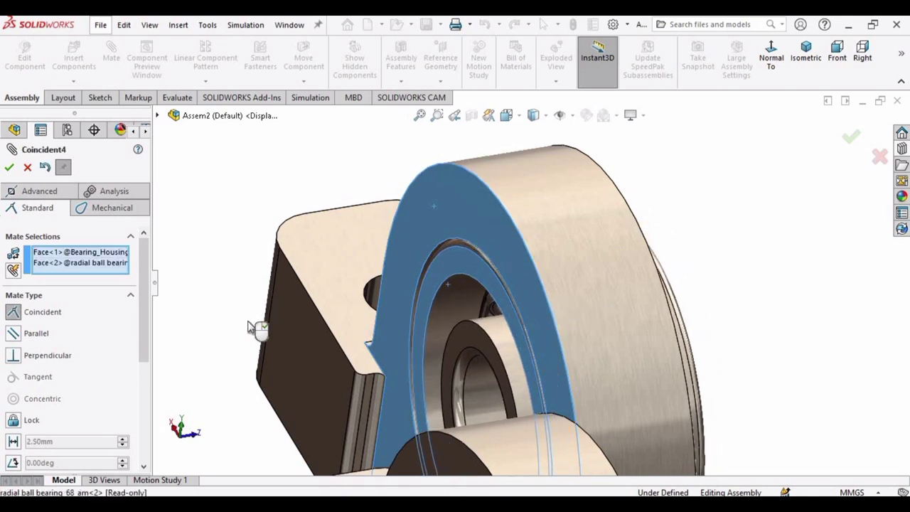
click(161, 345)
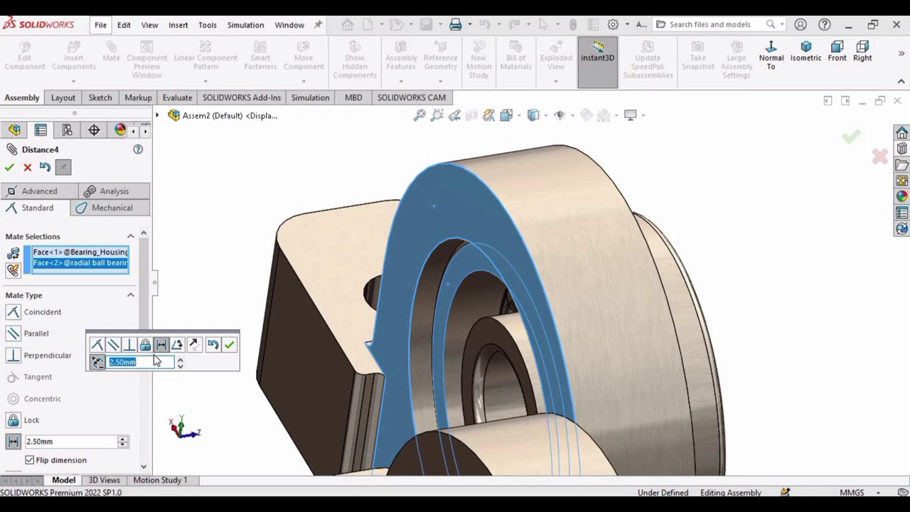
key(Return)
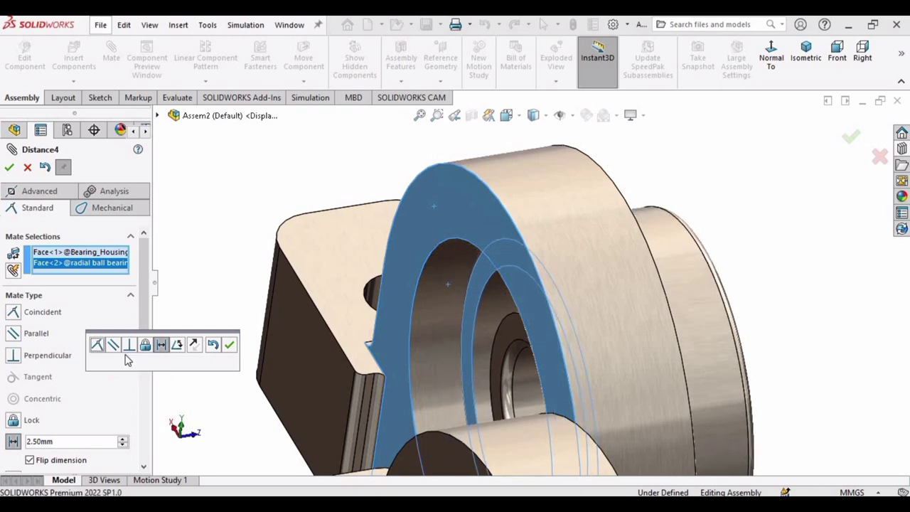
key(Escape)
Add a 2.5 mm distance mate between the second housing's flat face on the bearing's protruding side and the second bearing's outer race face.
middle_drag(545, 274, 466, 256)
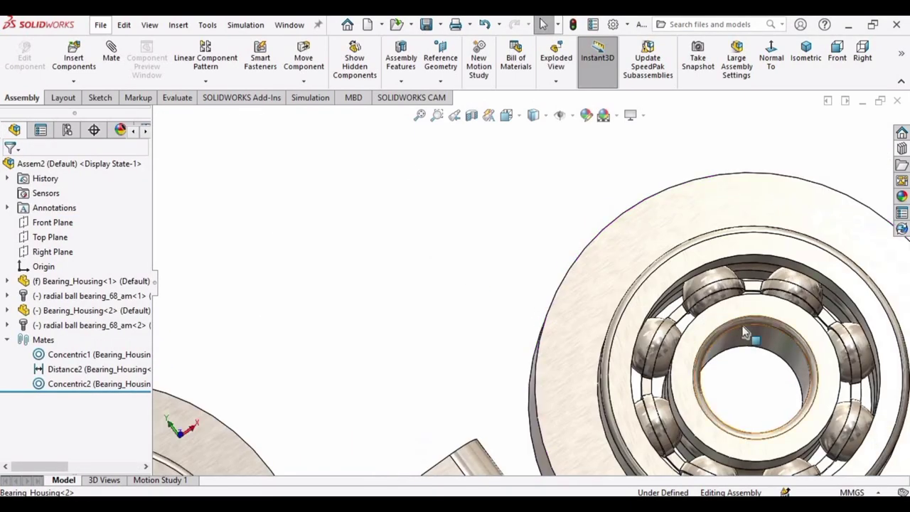
scroll(748, 332, up, 2)
middle_drag(766, 325, 794, 341)
scroll(520, 247, down, 5)
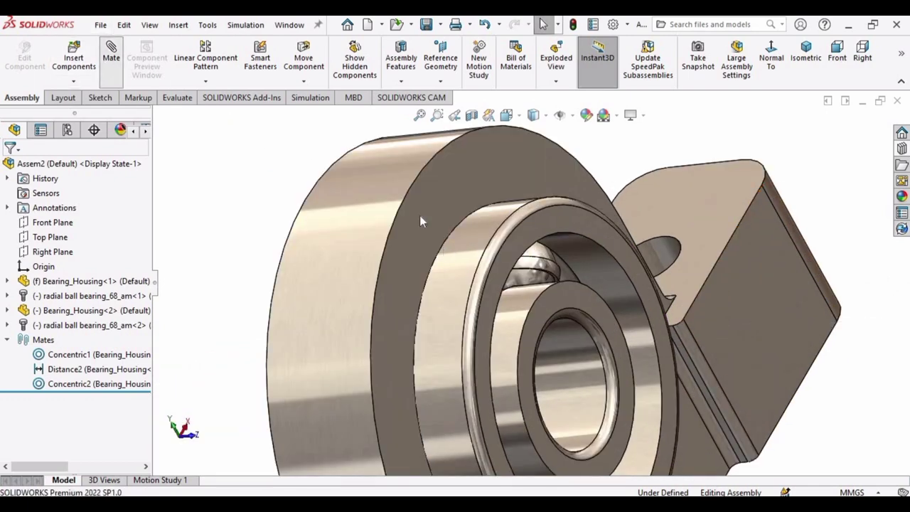
key(m)
click(445, 234)
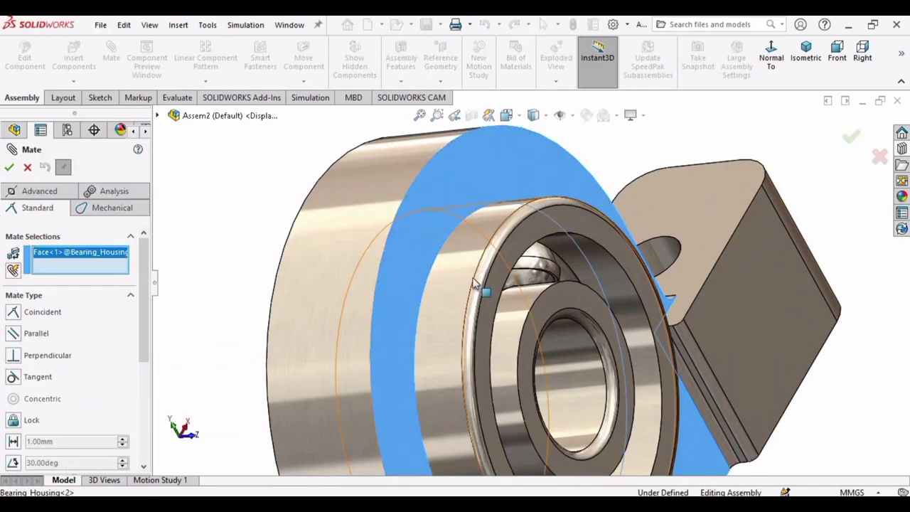
click(405, 319)
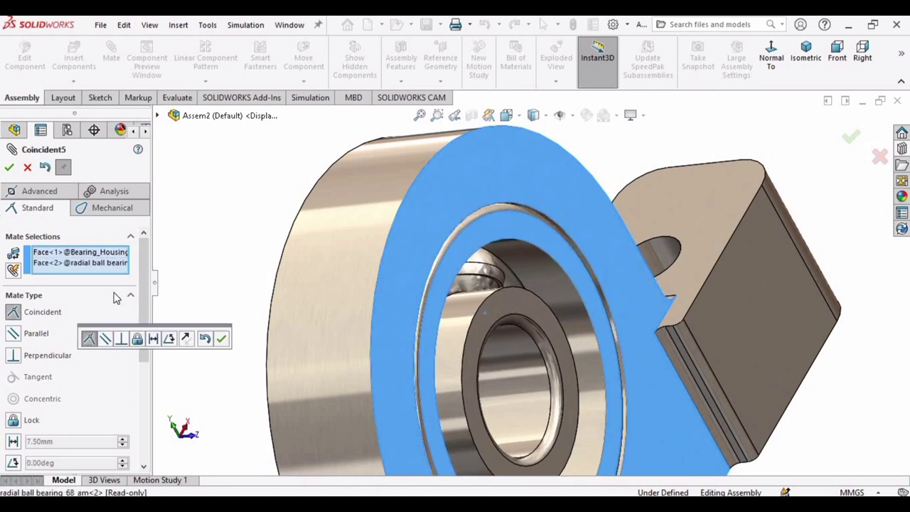
click(152, 339)
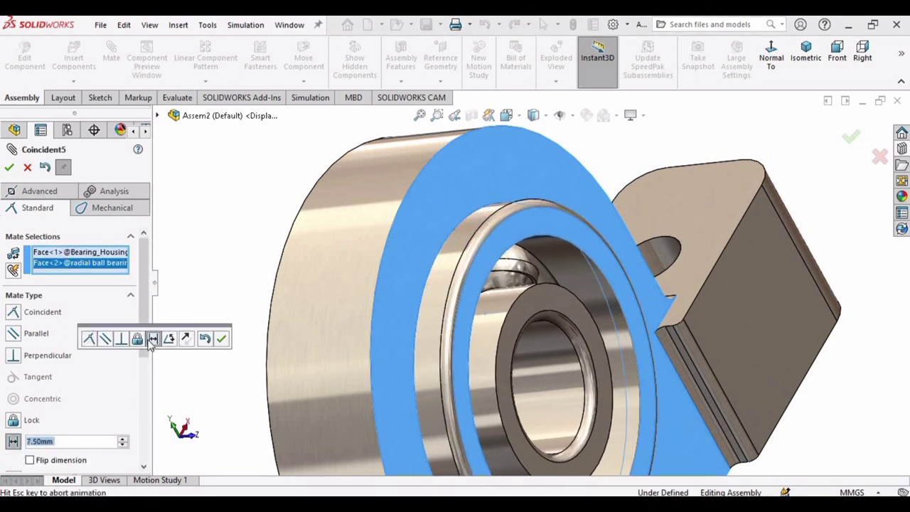
double_click(65, 441)
text(2.5)
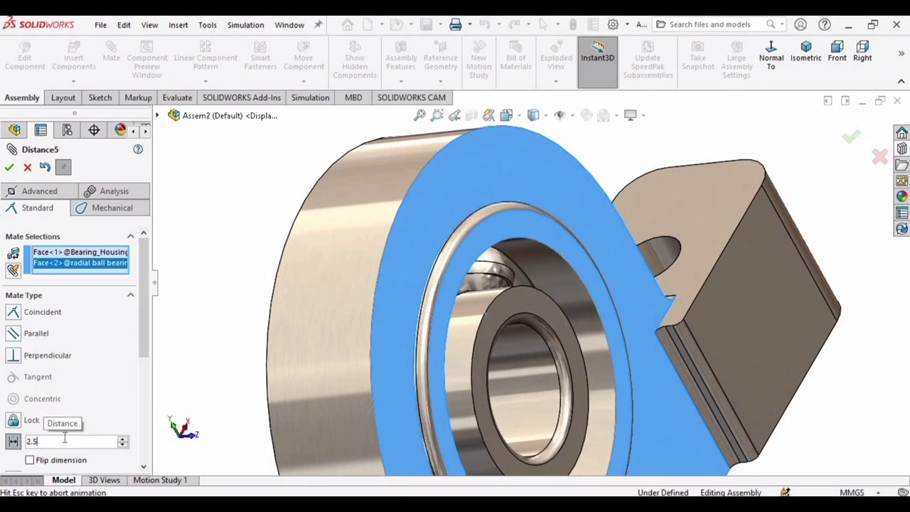
key(Return)
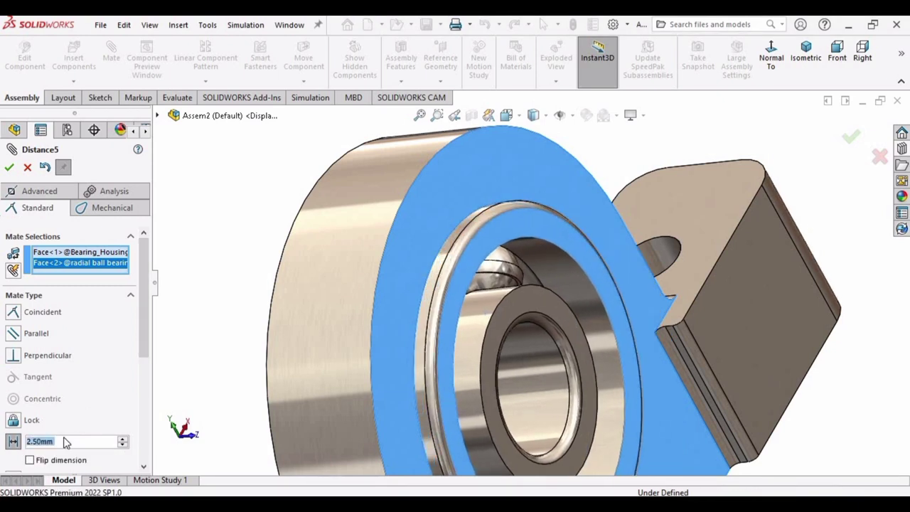
click(9, 167)
scroll(467, 419, up, 5)
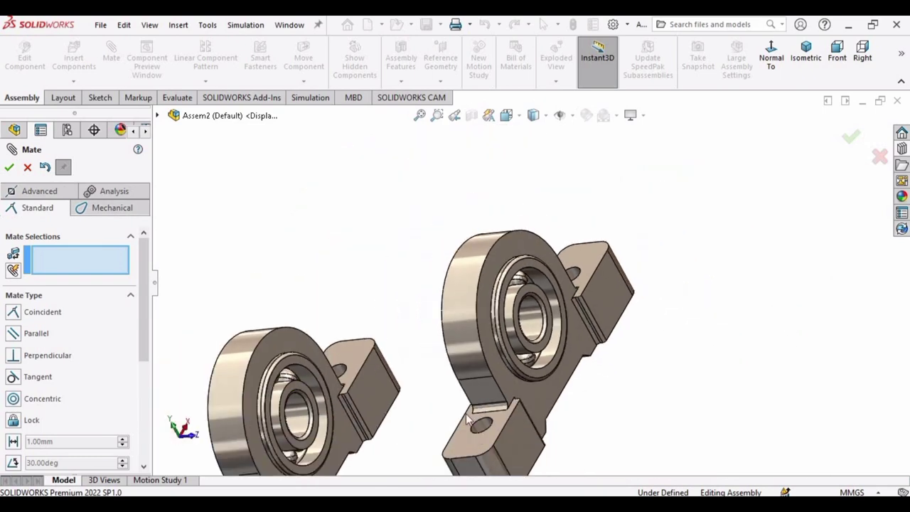
middle_drag(467, 420, 503, 321)
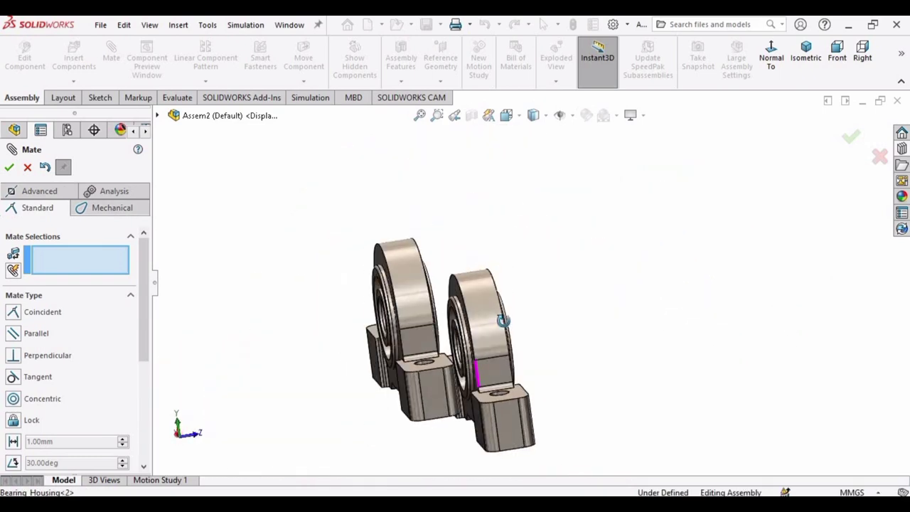
click(9, 167)
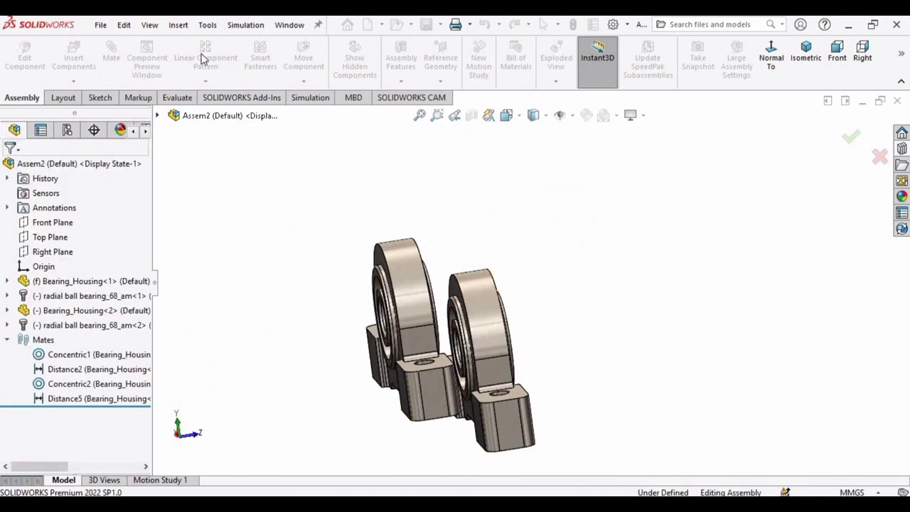
Move the second bearing housing away from the first to leave a wide gap between the two.
click(303, 61)
drag(495, 352, 596, 333)
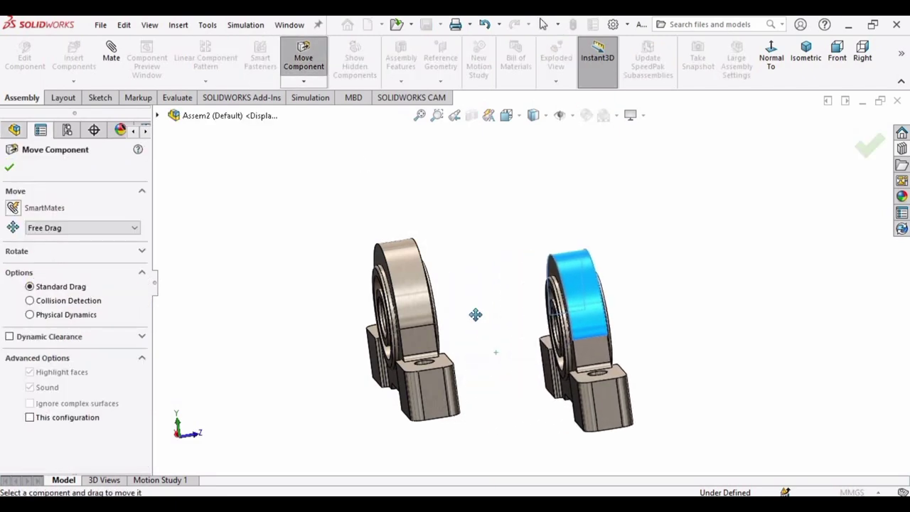
middle_drag(476, 315, 519, 301)
drag(549, 238, 686, 277)
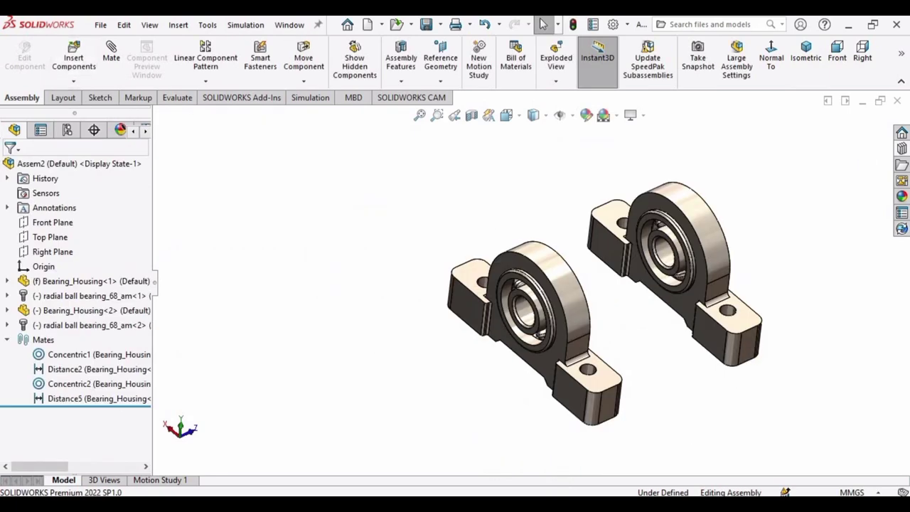
Create a new part document for the shaft.
click(102, 27)
click(119, 46)
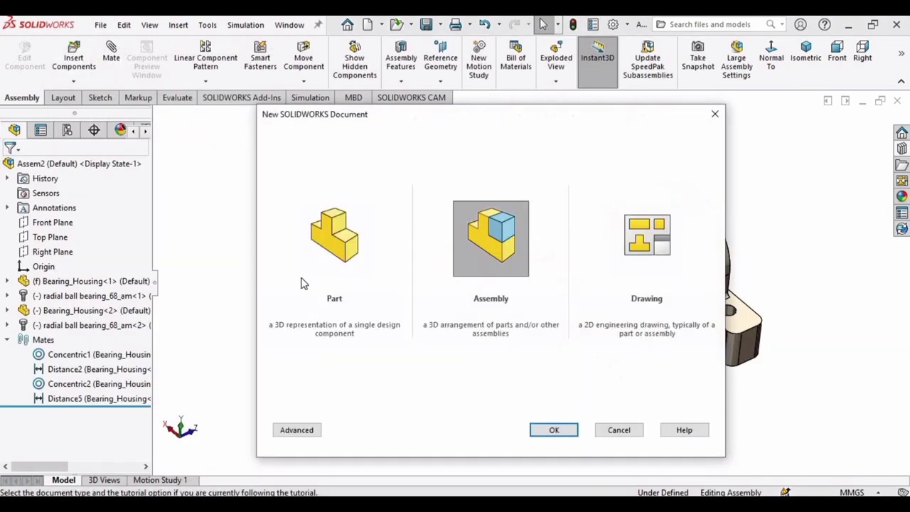
key(Left)
click(552, 431)
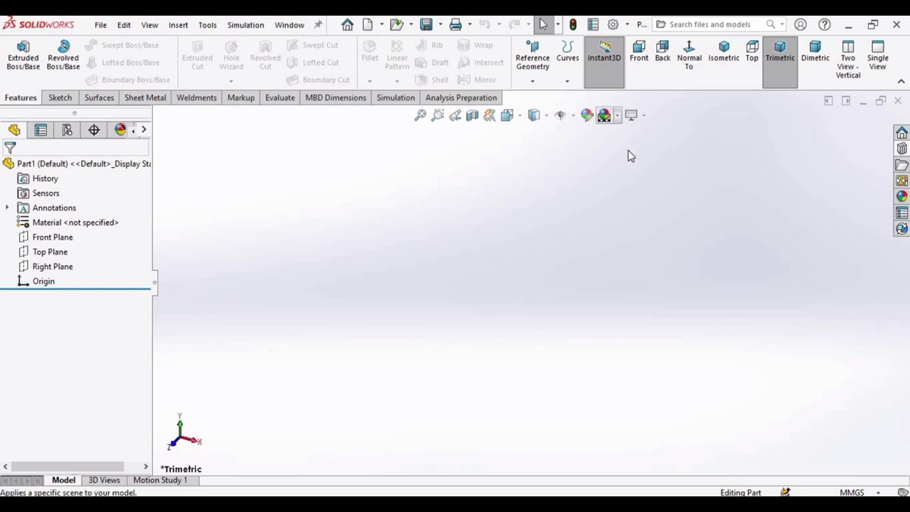
Sketch a circle about 56 mm in diameter on the Top Plane, centred on the origin.
click(64, 247)
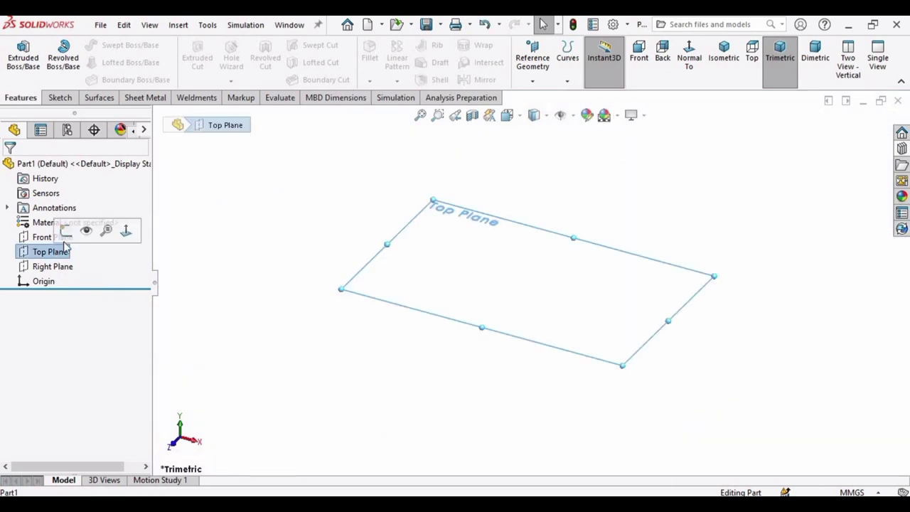
click(65, 230)
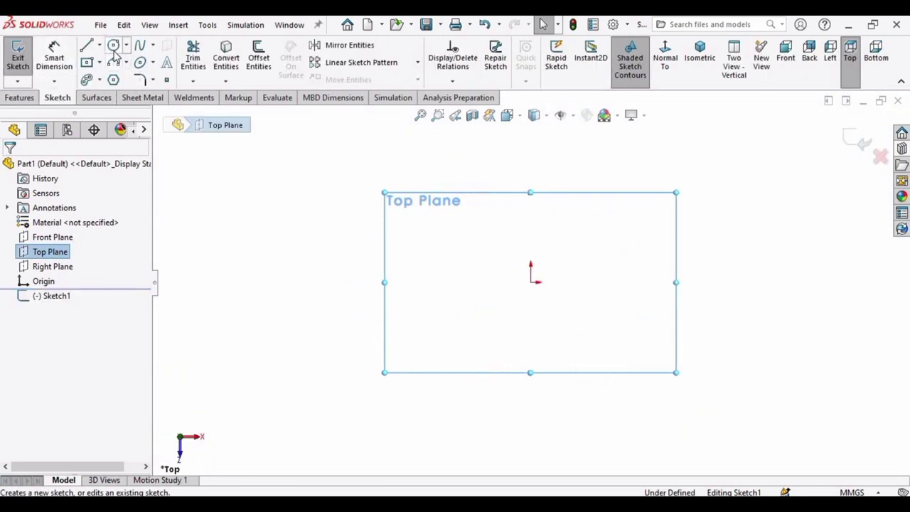
click(113, 46)
click(531, 282)
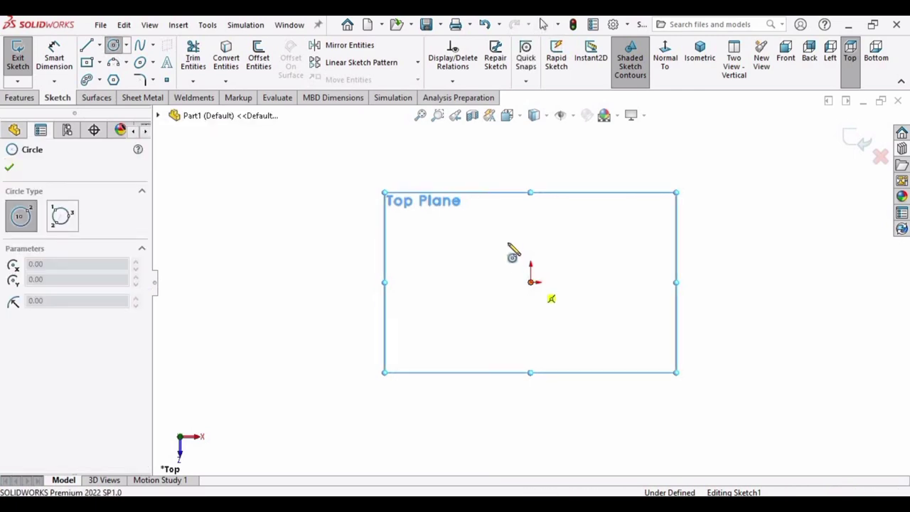
click(512, 250)
Dimension the circle's diameter as 15 mm.
click(60, 62)
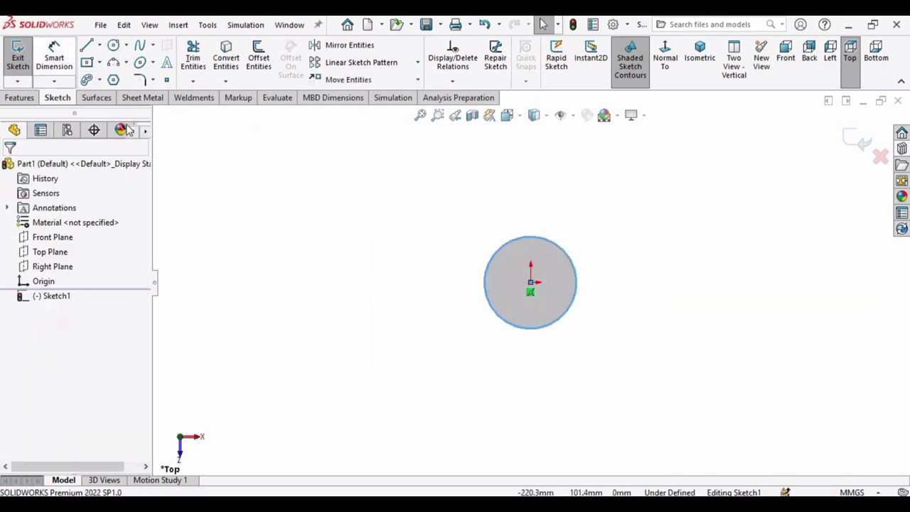
click(486, 292)
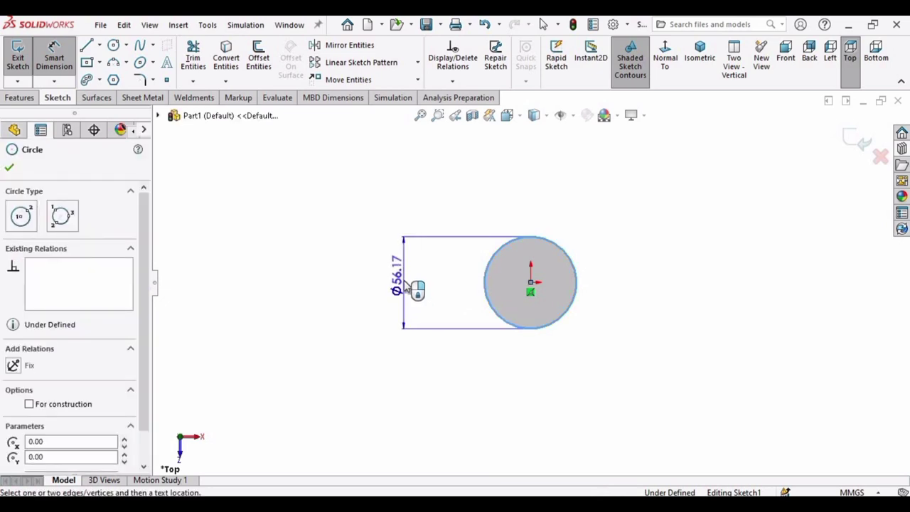
click(404, 285)
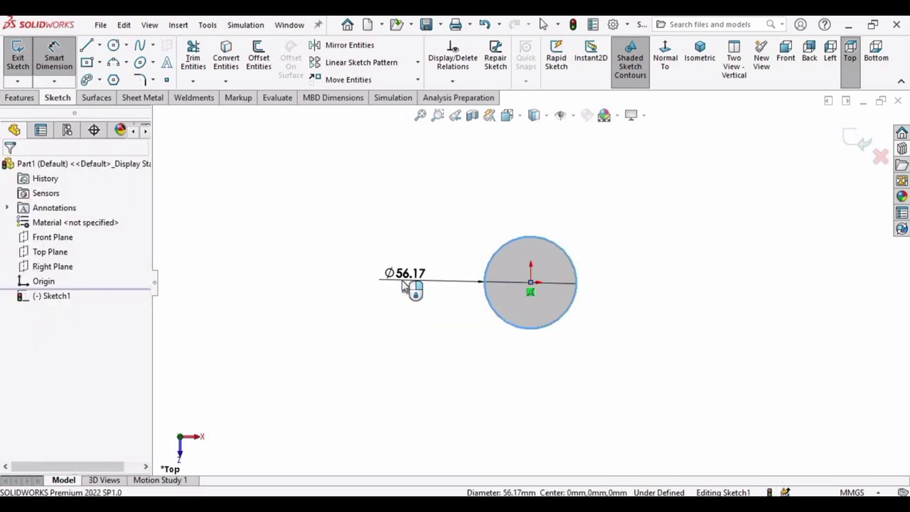
click(405, 286)
text(15)
key(Return)
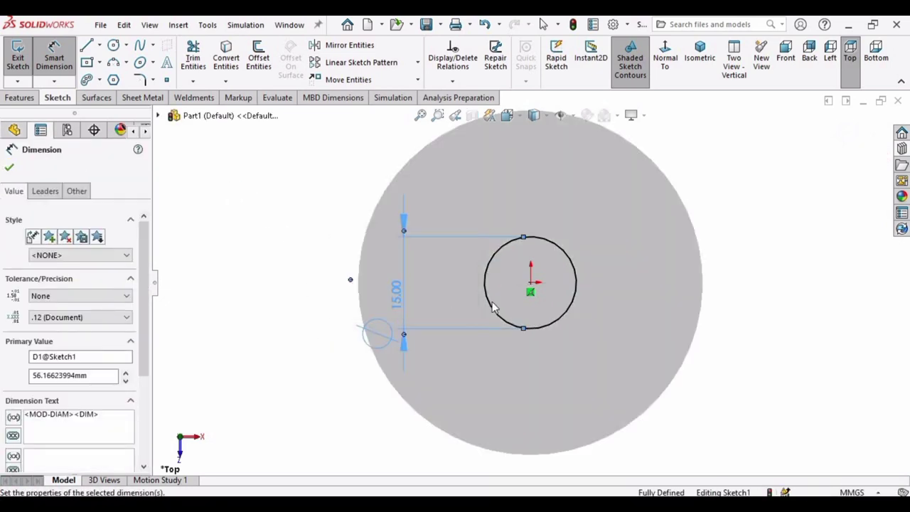
click(8, 169)
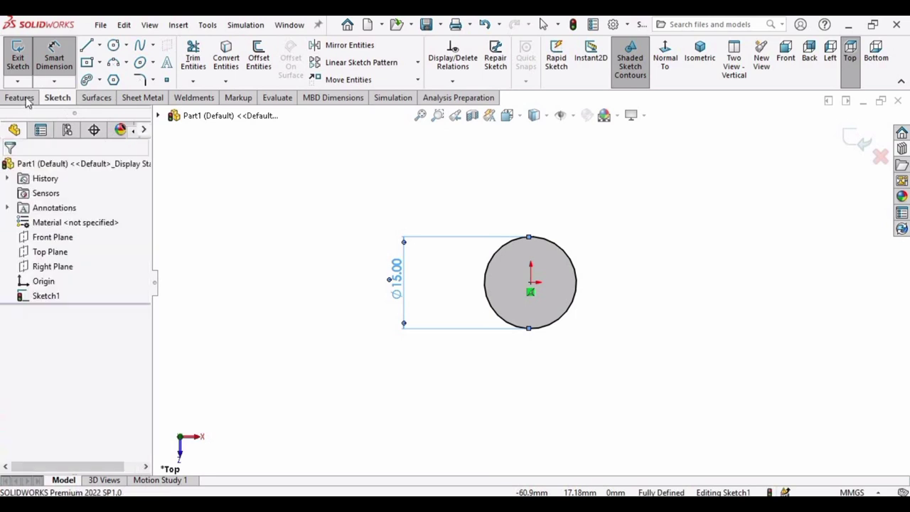
Extrude the circle 200 mm with a Blind end condition to form the shaft.
click(19, 98)
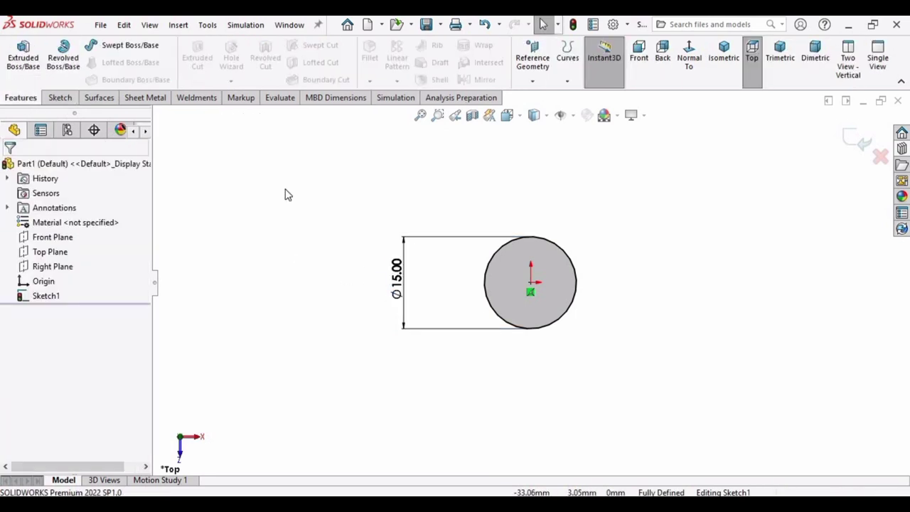
click(23, 60)
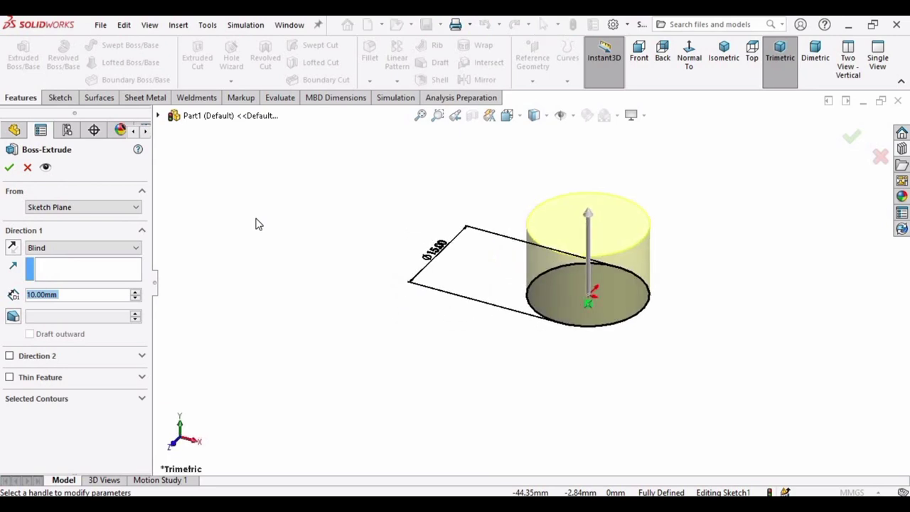
text(200)
key(Return)
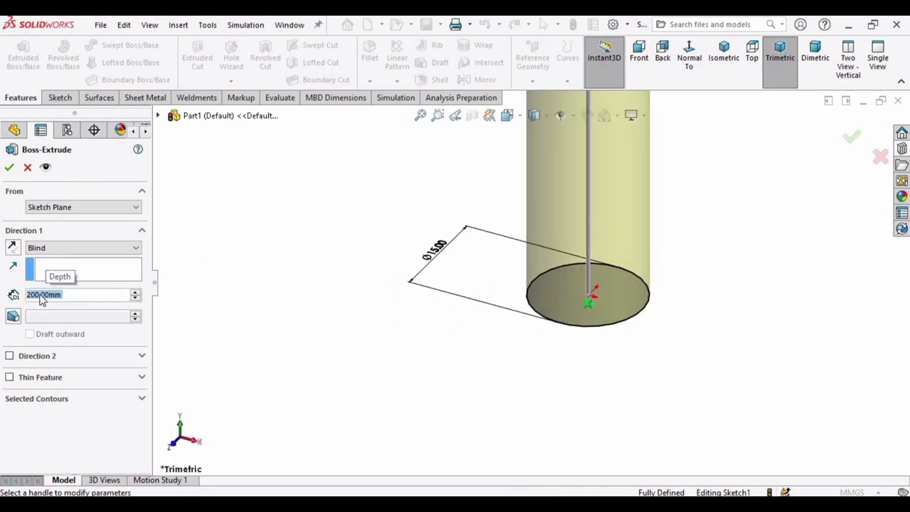
click(10, 168)
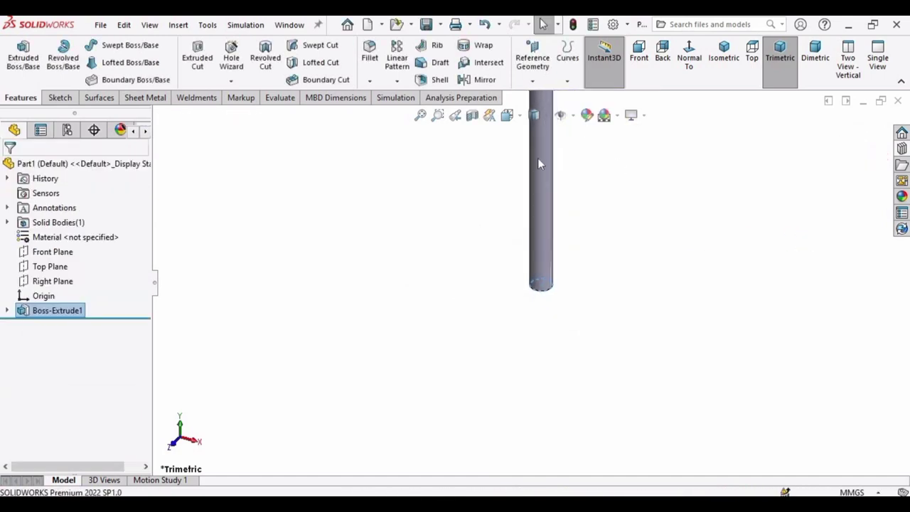
Sketch a center rectangle about 4.5 by 2.3 mm on the shaft's upper end face, centred on the topmost point of its circular edge.
middle_drag(538, 158, 528, 332)
click(577, 325)
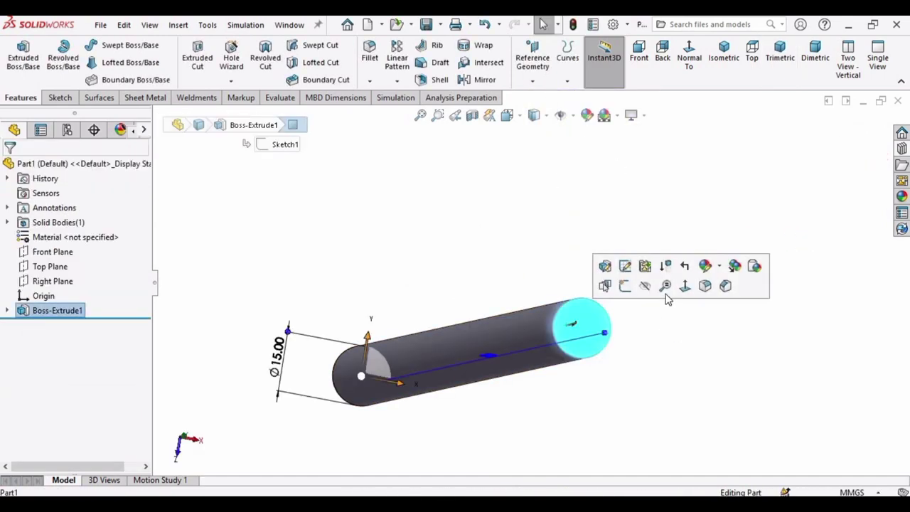
click(624, 286)
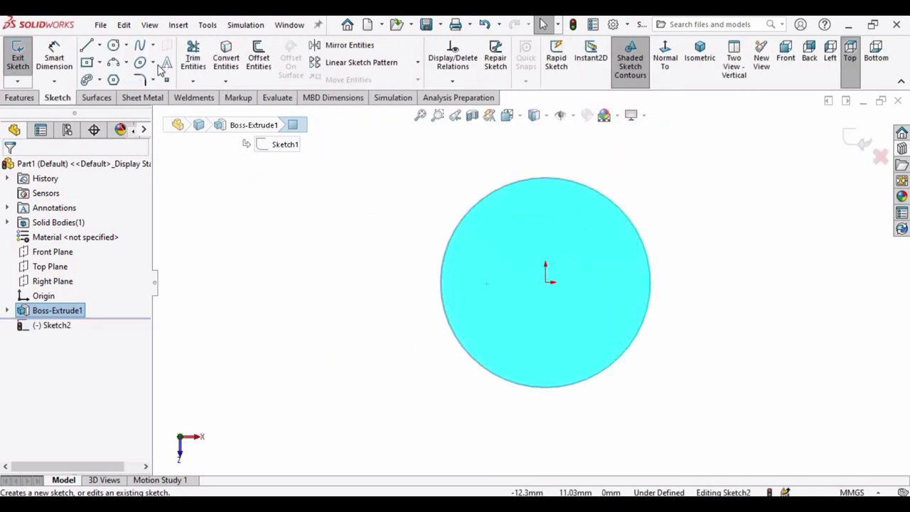
click(91, 64)
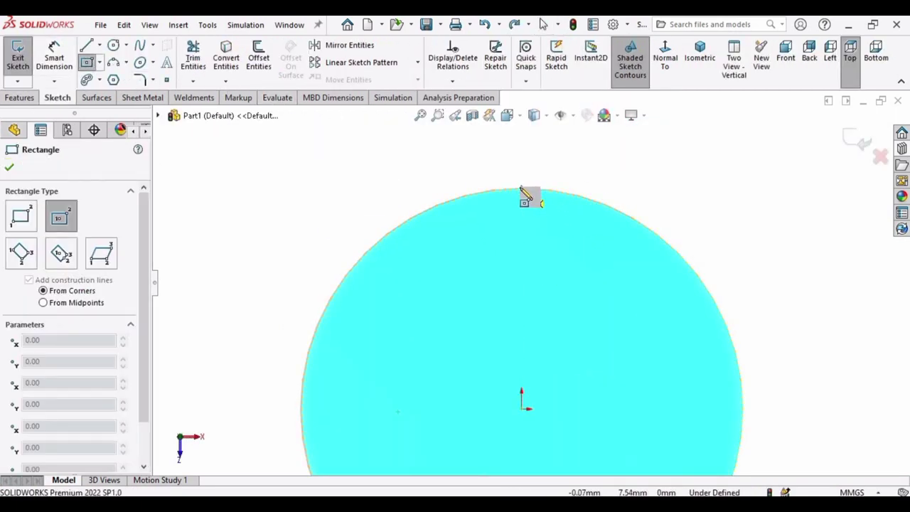
click(521, 189)
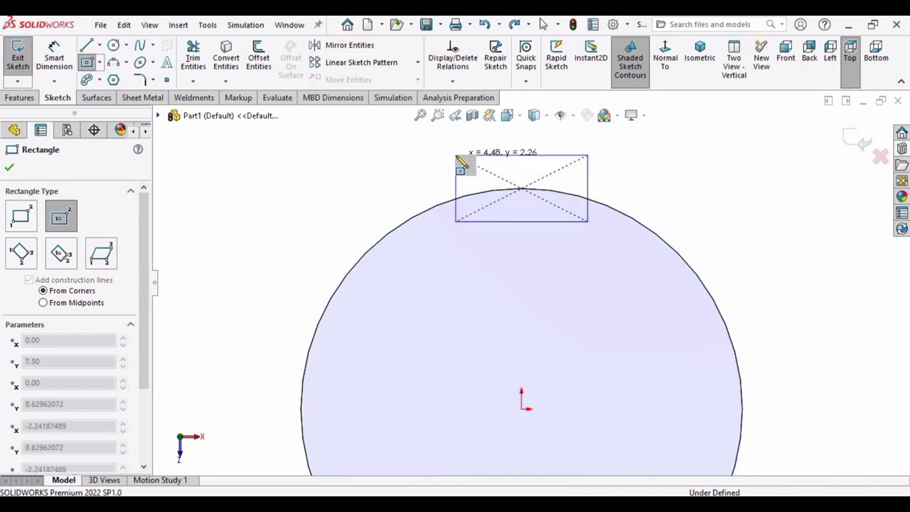
click(458, 155)
key(Escape)
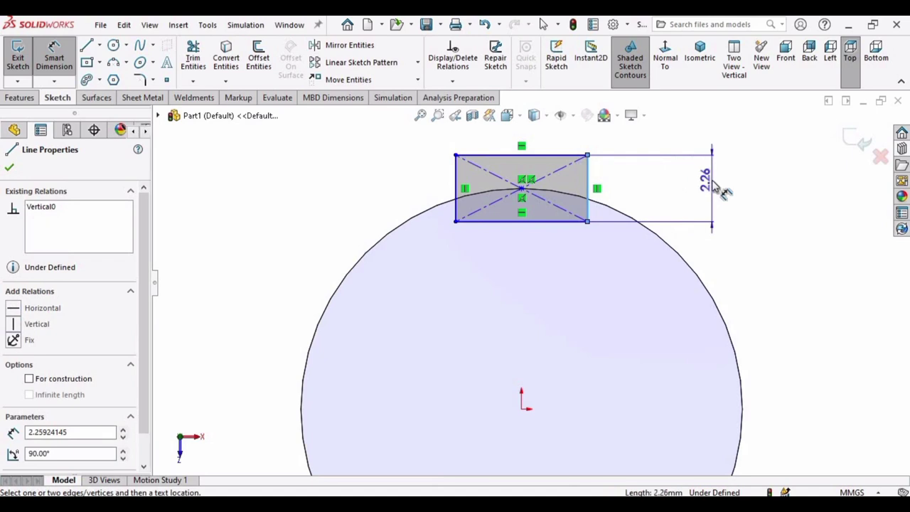
Dimension the rectangle's vertical side as 4 mm.
click(715, 186)
double_click(713, 182)
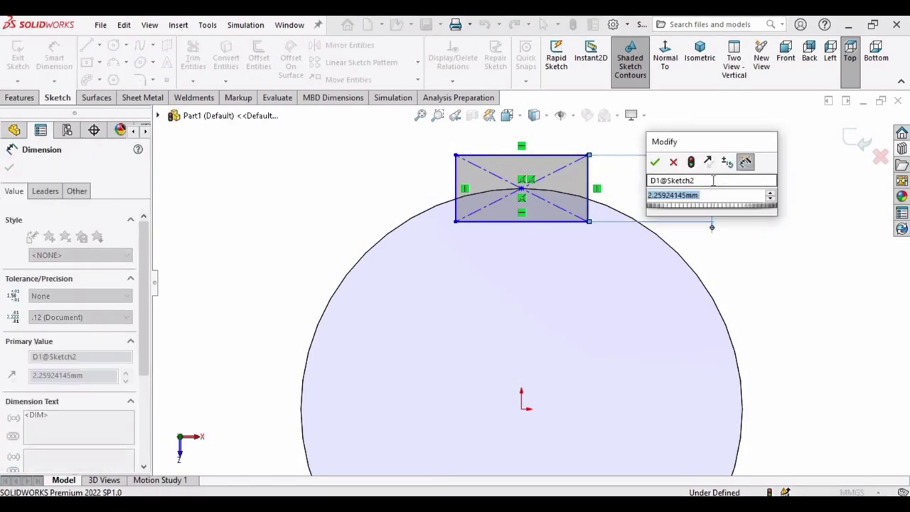
text(4)
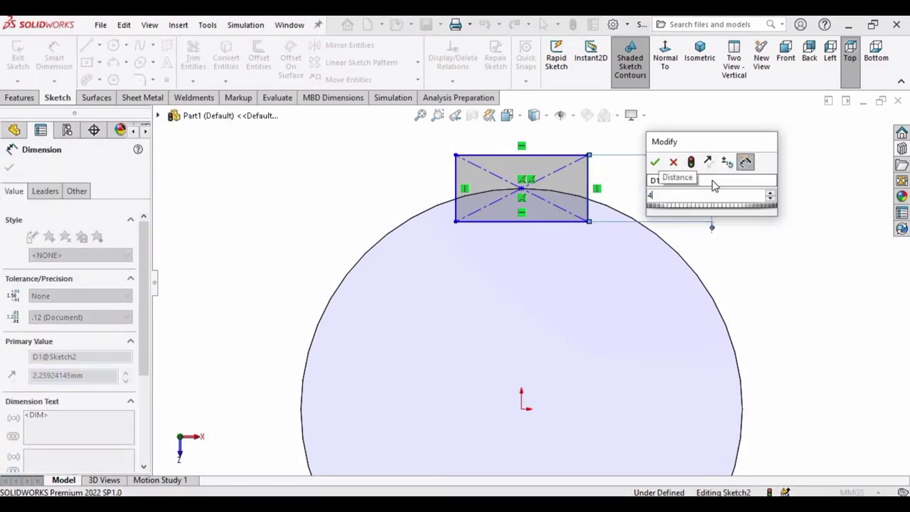
key(Return)
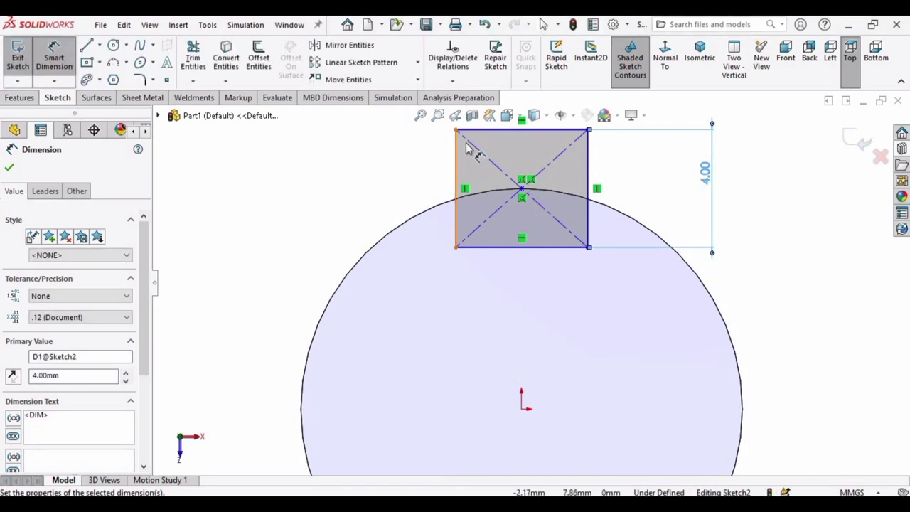
Dimension the rectangle's lower horizontal side as 4 mm.
click(526, 249)
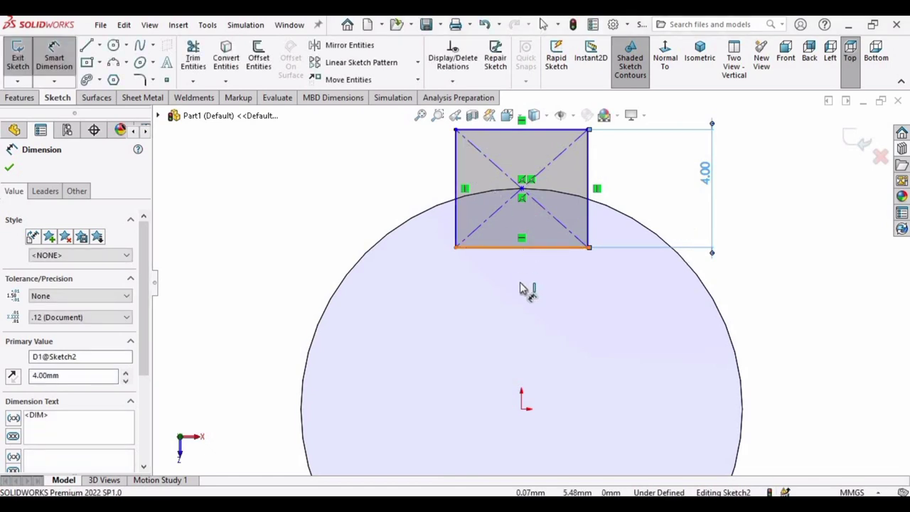
click(519, 286)
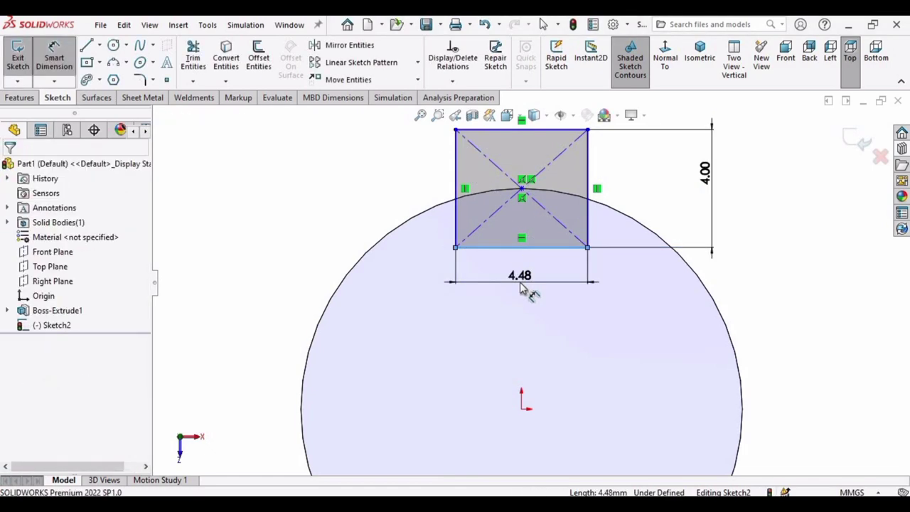
key(Return)
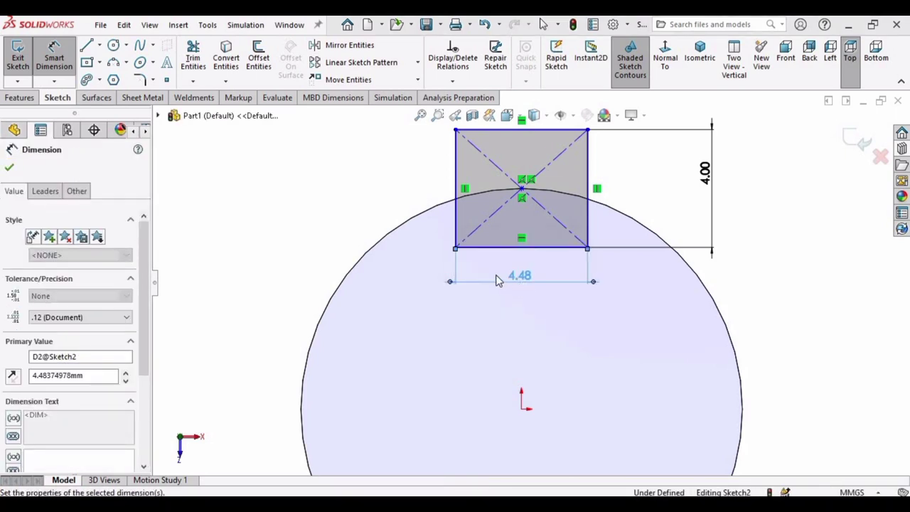
click(14, 169)
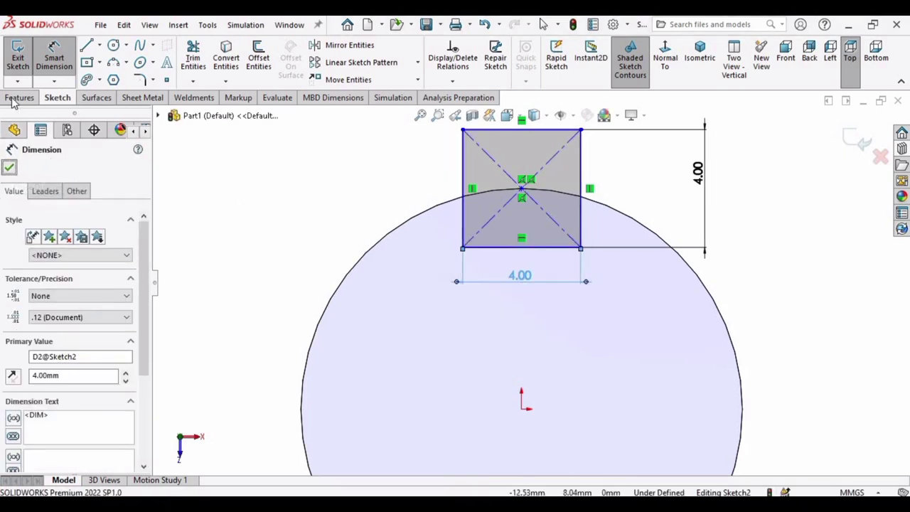
Cut-extrude the square sketch 10 mm deep into the shaft with a Blind end condition to form the keyway.
click(19, 97)
click(188, 62)
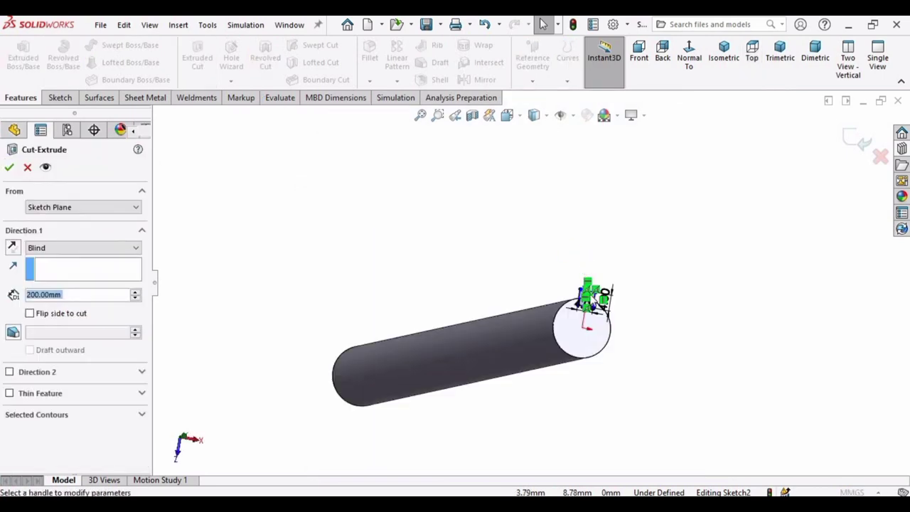
text(10)
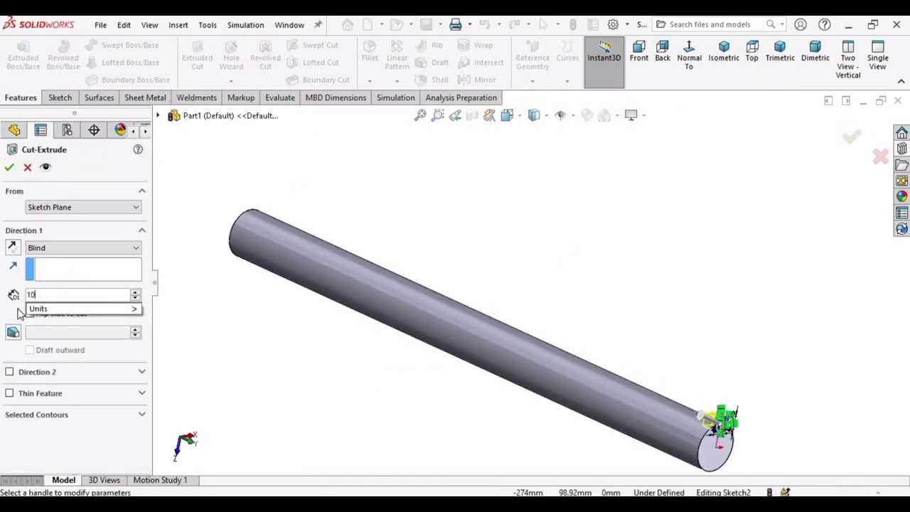
key(Return)
click(8, 168)
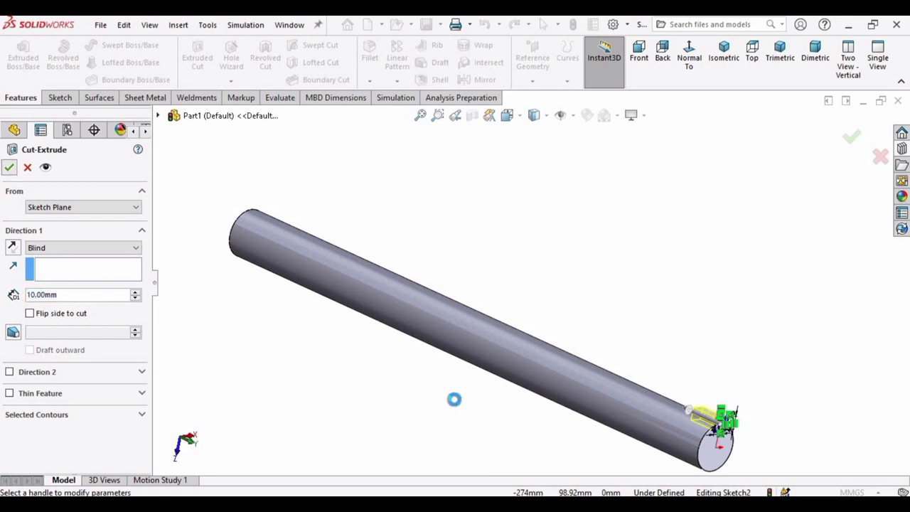
click(673, 426)
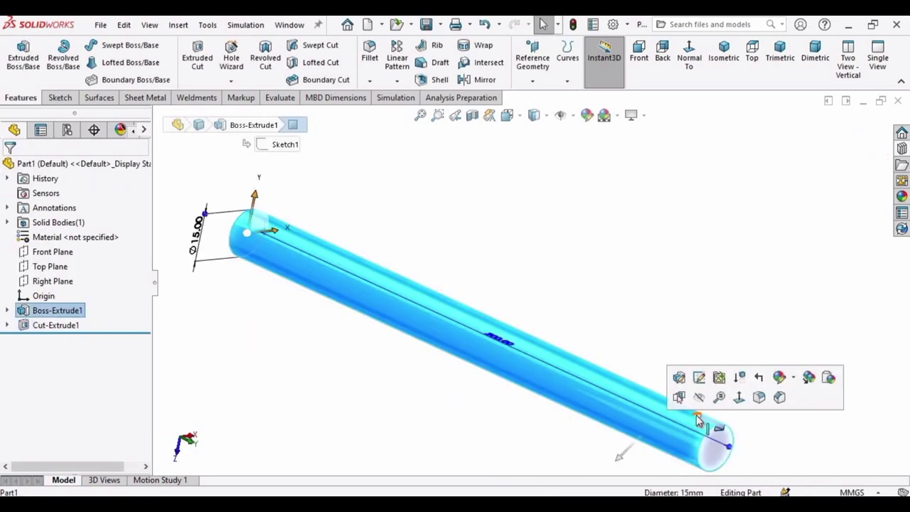
scroll(697, 417, up, 1)
click(520, 241)
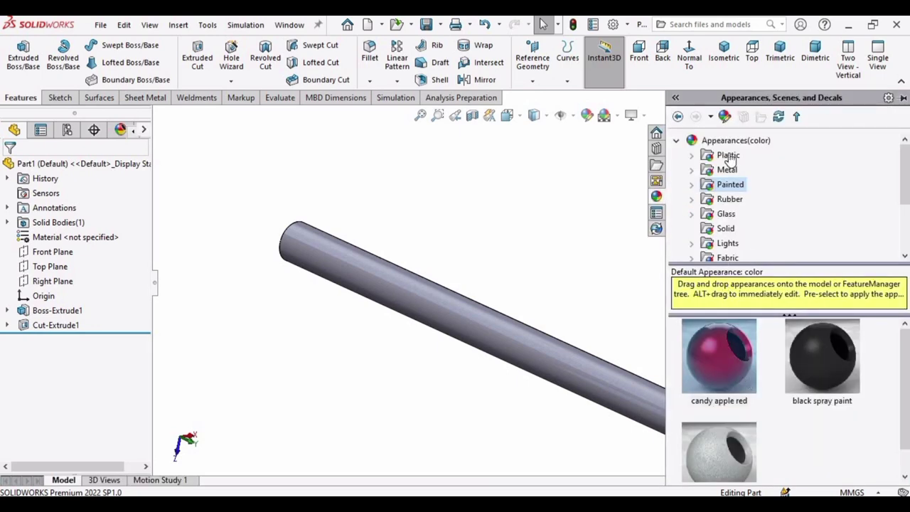
click(736, 172)
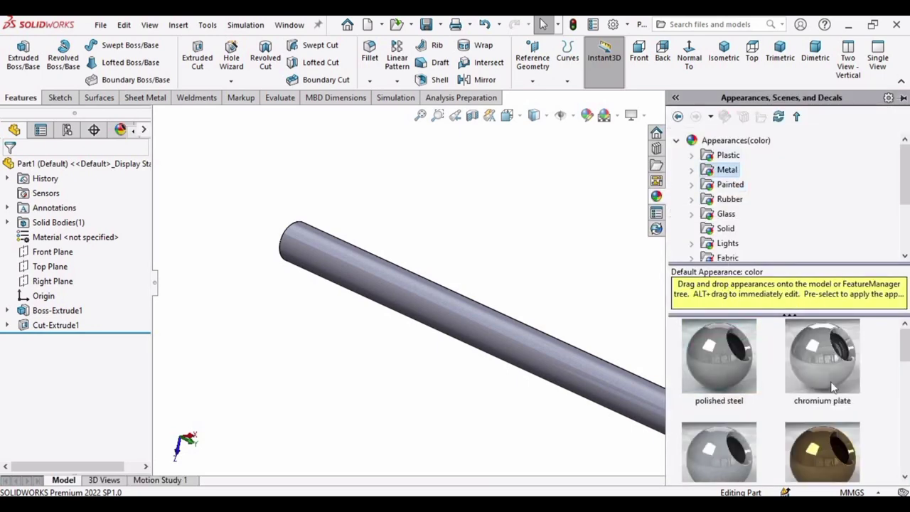
click(548, 222)
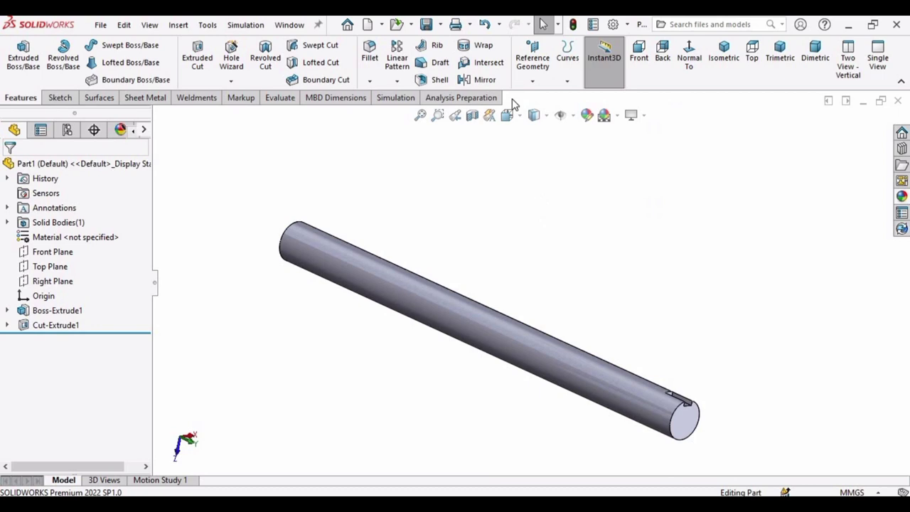
Start a chamfer on the circular edge of the shaft's keyway end with a 2 mm distance.
click(370, 83)
click(388, 111)
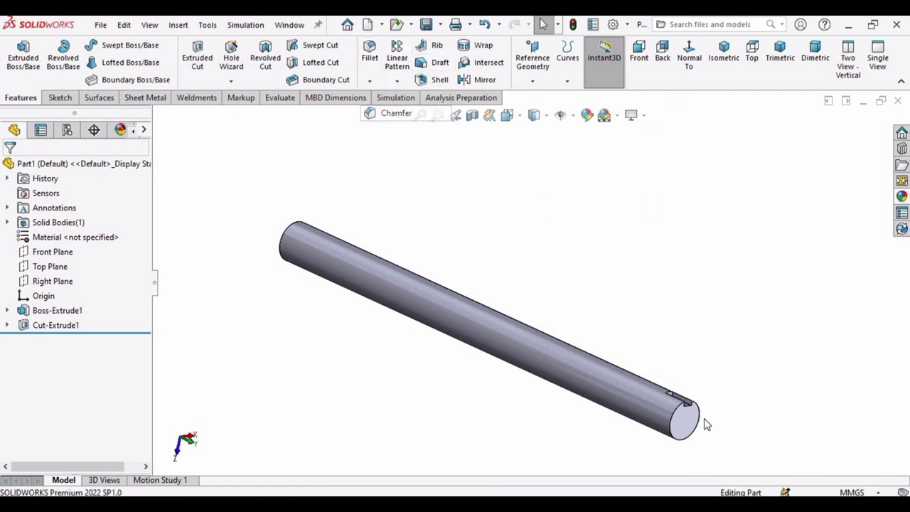
scroll(683, 416, down, 5)
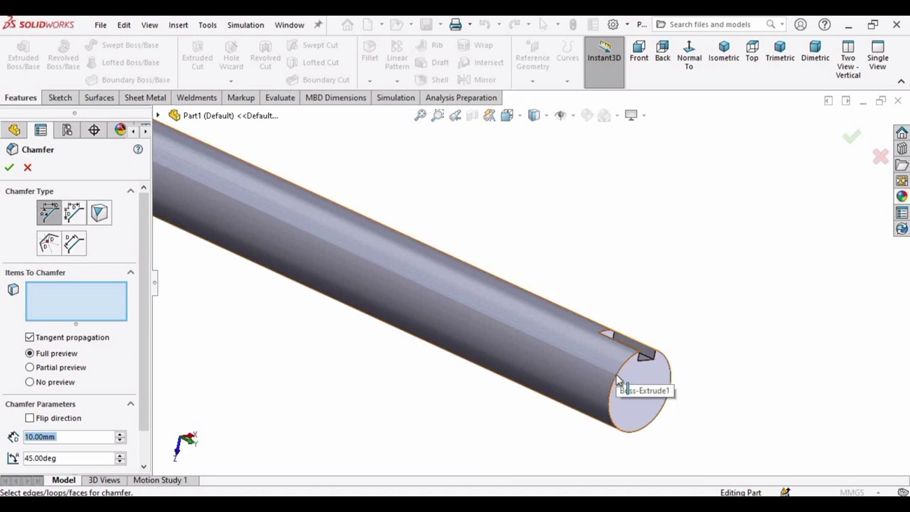
click(630, 390)
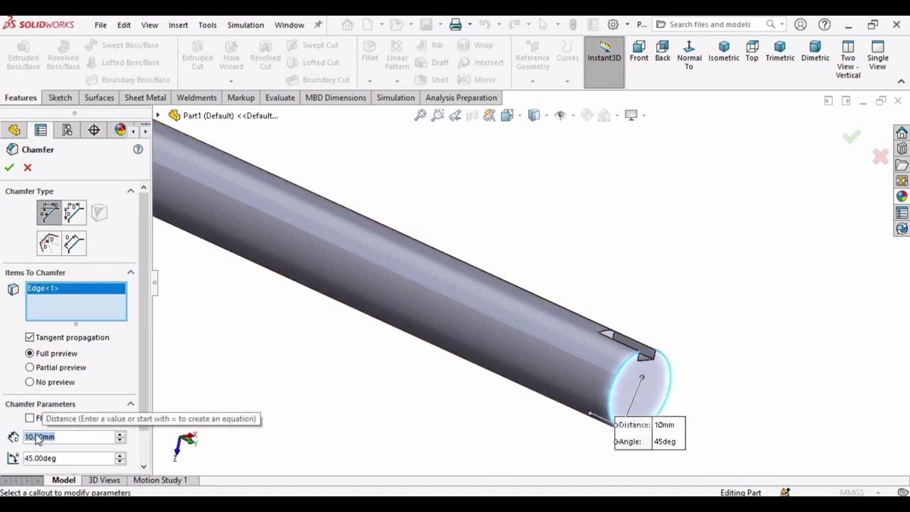
text(2)
key(Return)
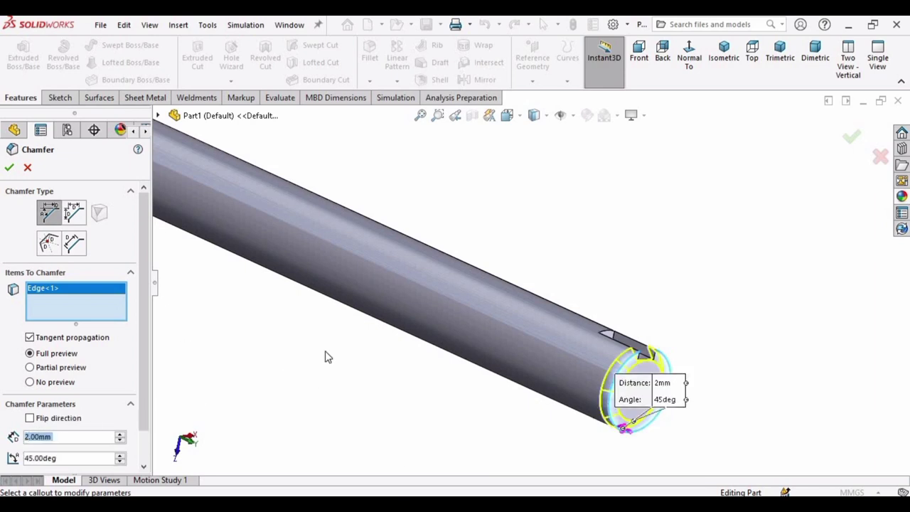
Add the circular edge of the shaft's opposite end to the chamfer and set the distance to 1 mm.
scroll(288, 244, up, 3)
middle_drag(335, 239, 358, 266)
scroll(358, 266, up, 2)
scroll(322, 246, down, 3)
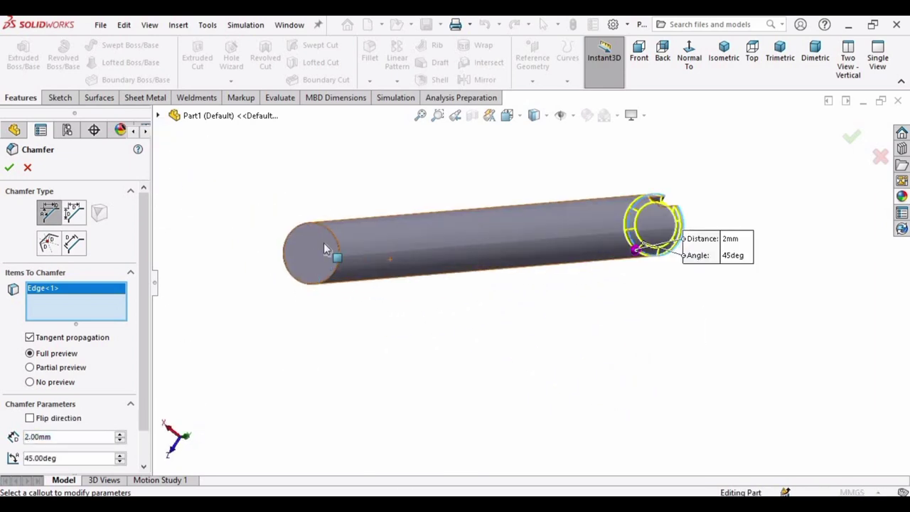
click(298, 277)
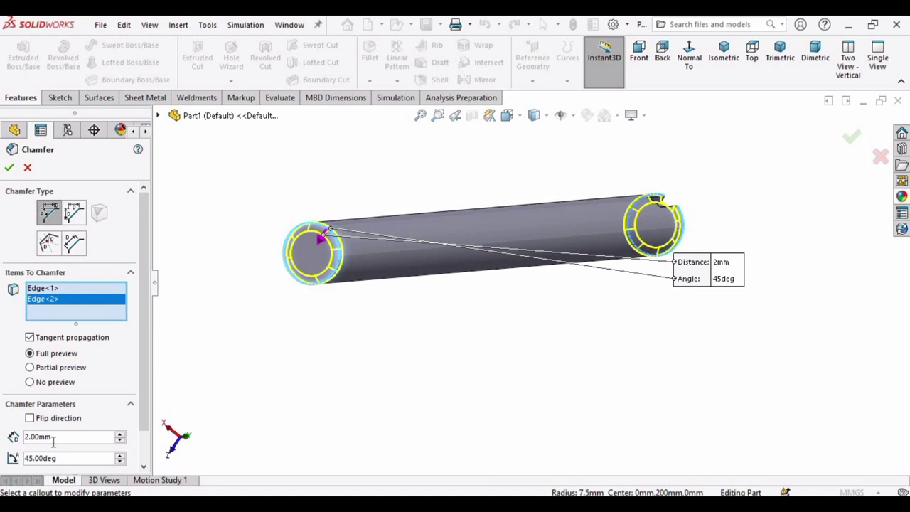
text(1)
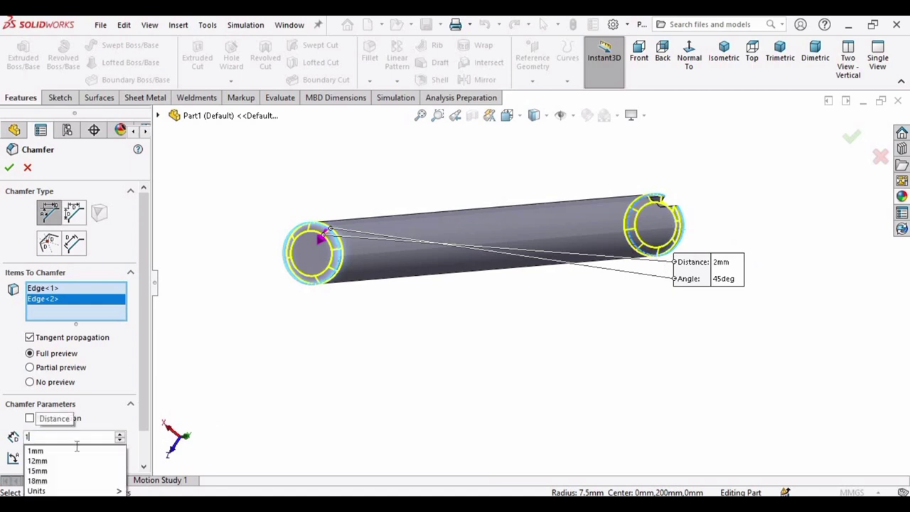
key(Return)
click(9, 168)
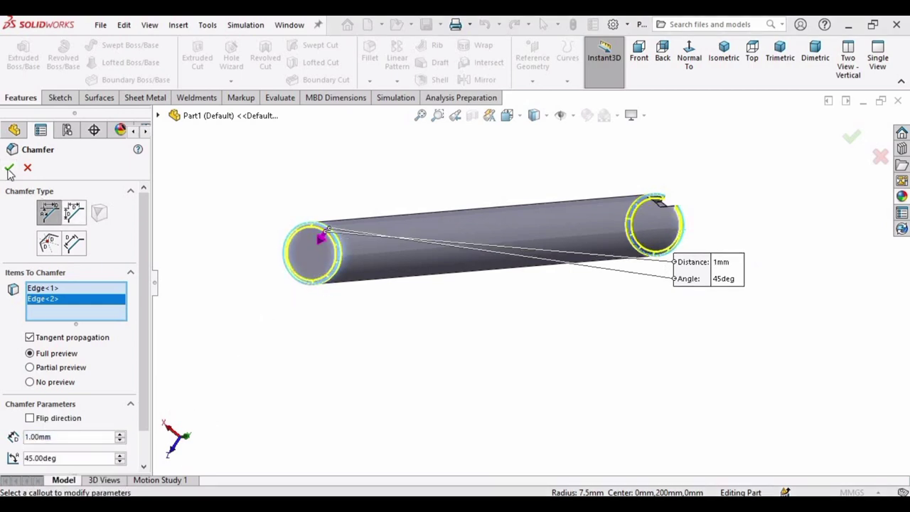
Apply a steel appearance from the Metal category to the whole shaft.
scroll(615, 223, down, 2)
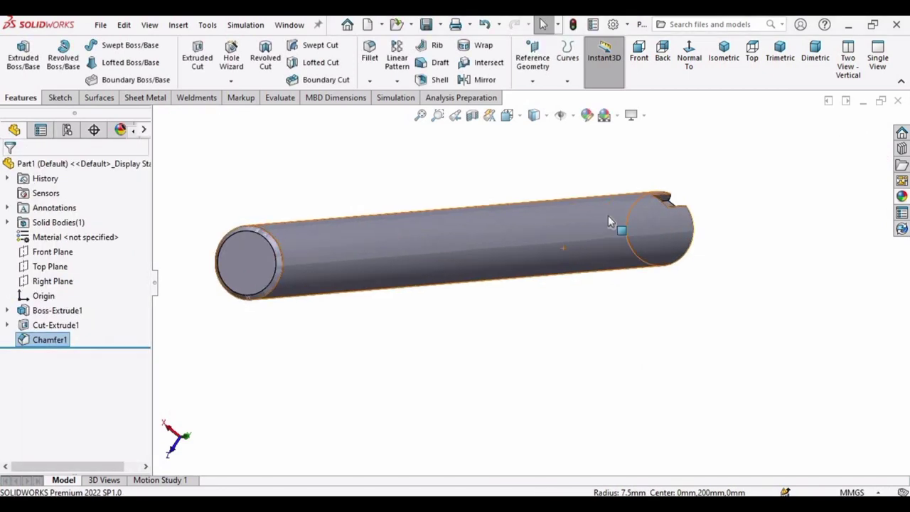
click(902, 197)
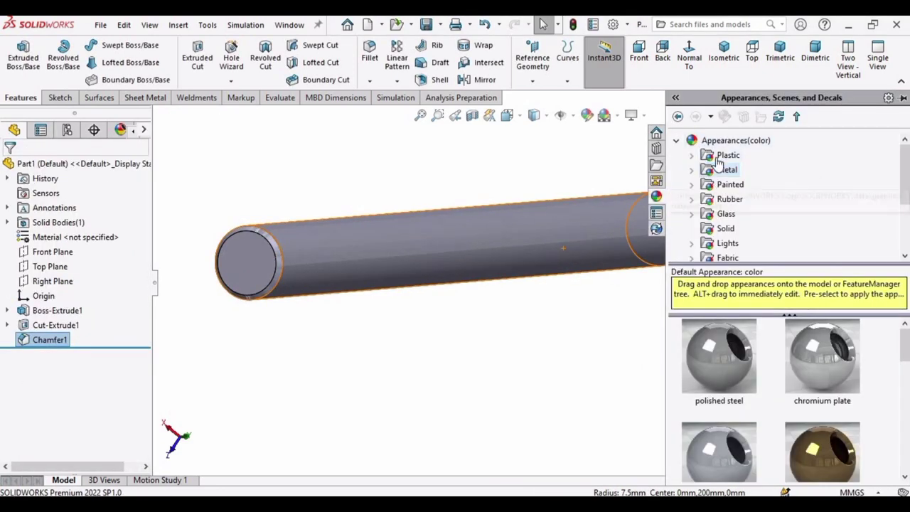
click(690, 171)
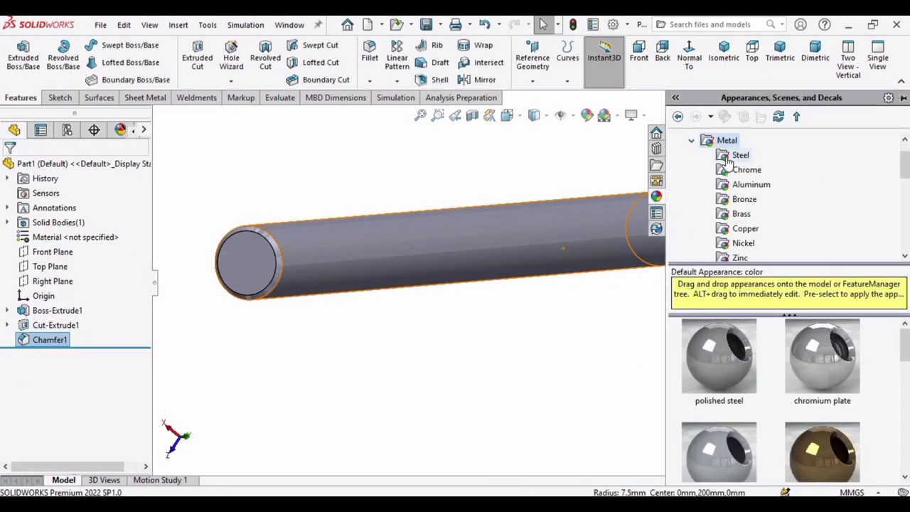
click(733, 156)
click(819, 356)
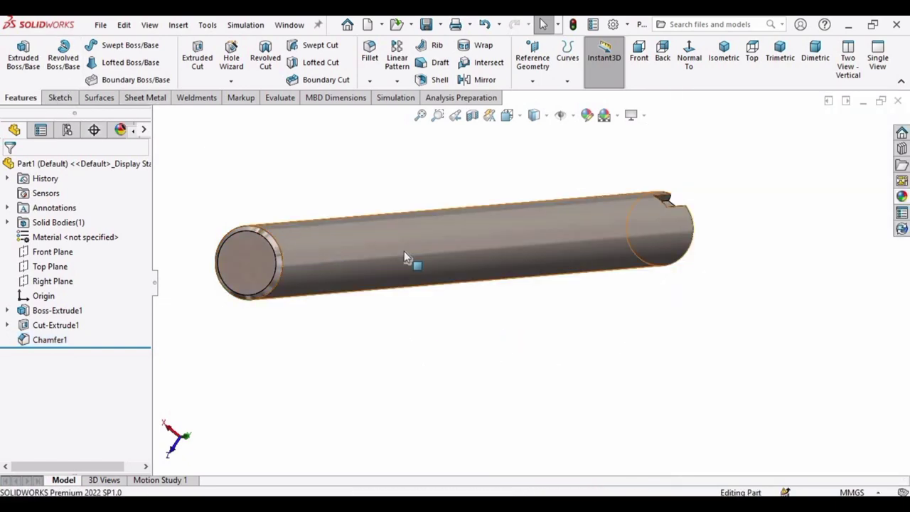
Save the part as Shaft in the Bearing_housing folder.
middle_drag(406, 256, 362, 307)
key(f)
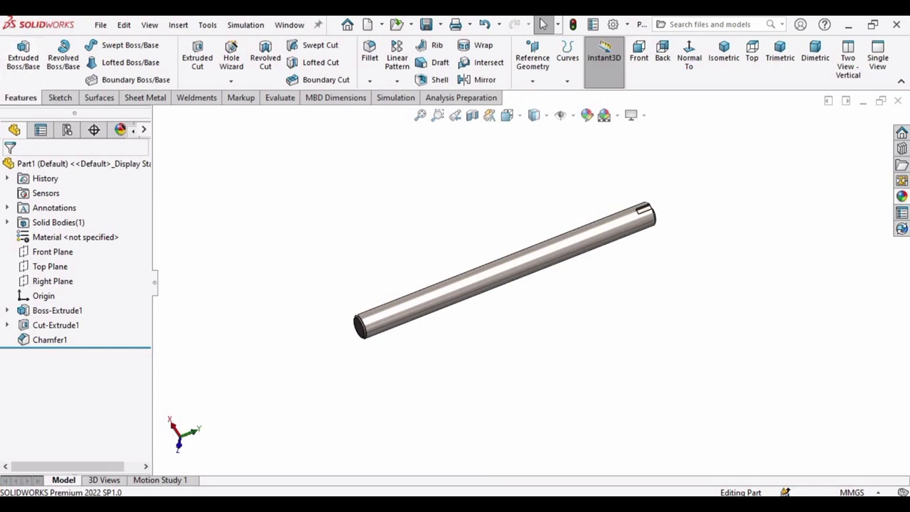
click(100, 24)
click(152, 198)
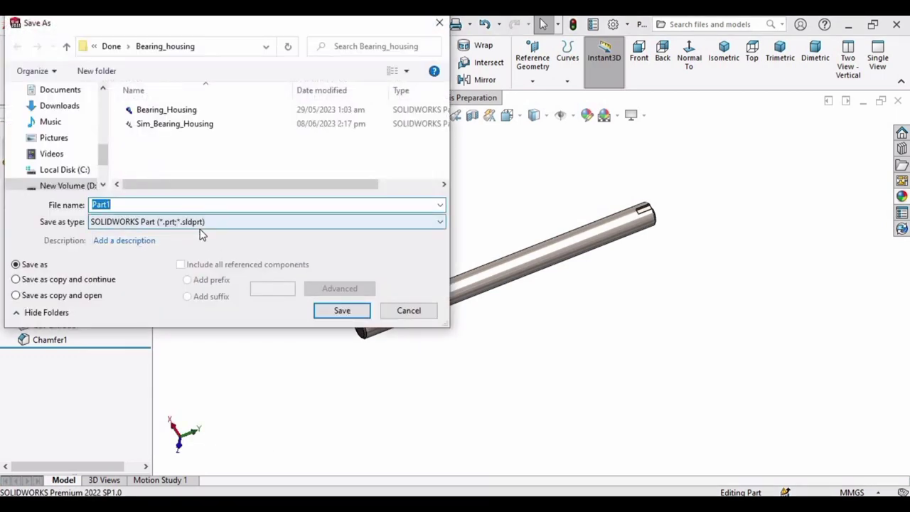
text(Shaft)
key(Return)
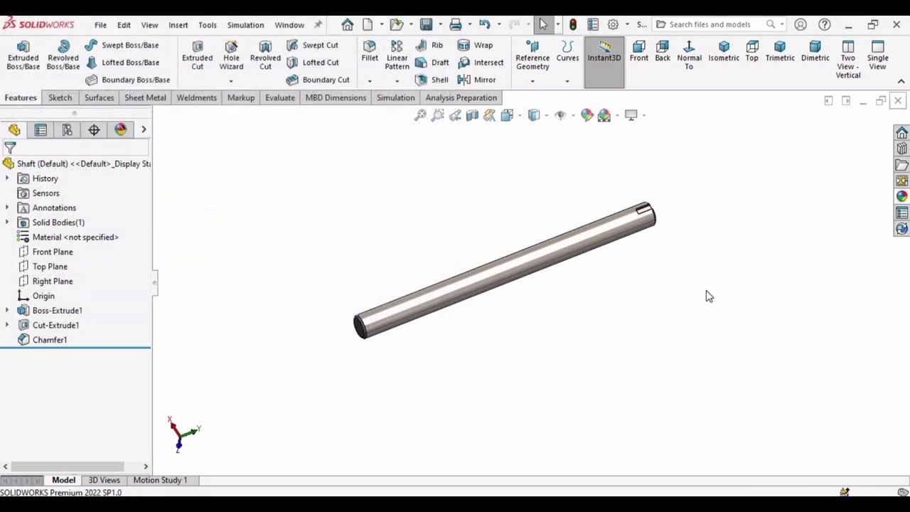
Switch to the bearing housing assembly and load the Shaft part as a new component to insert.
key(ctrl+Tab)
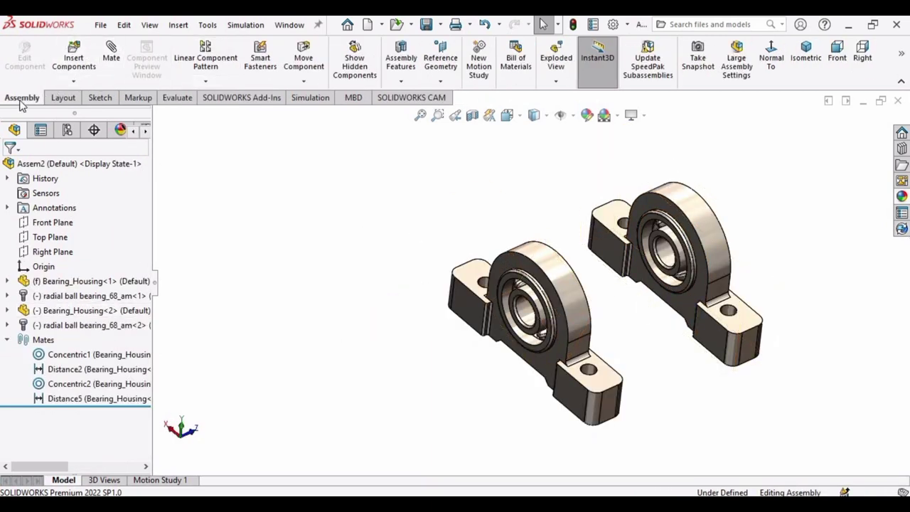
click(74, 65)
click(61, 397)
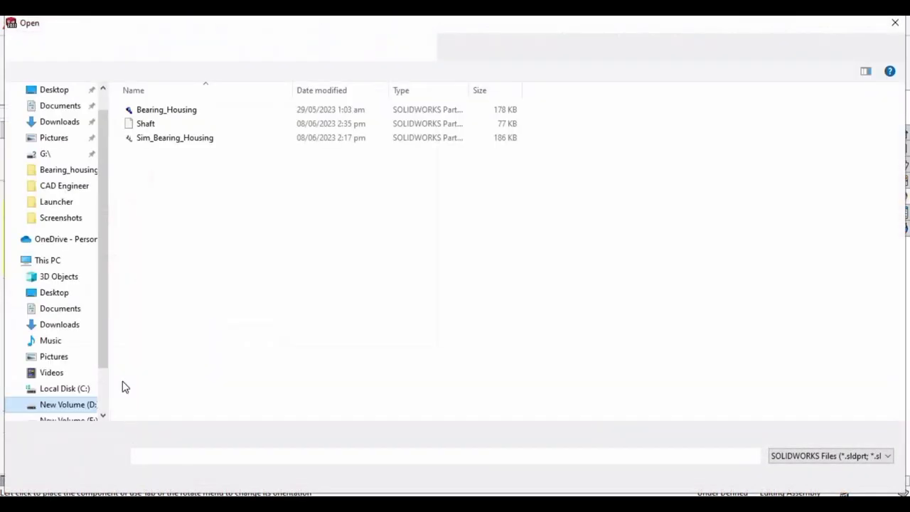
click(146, 123)
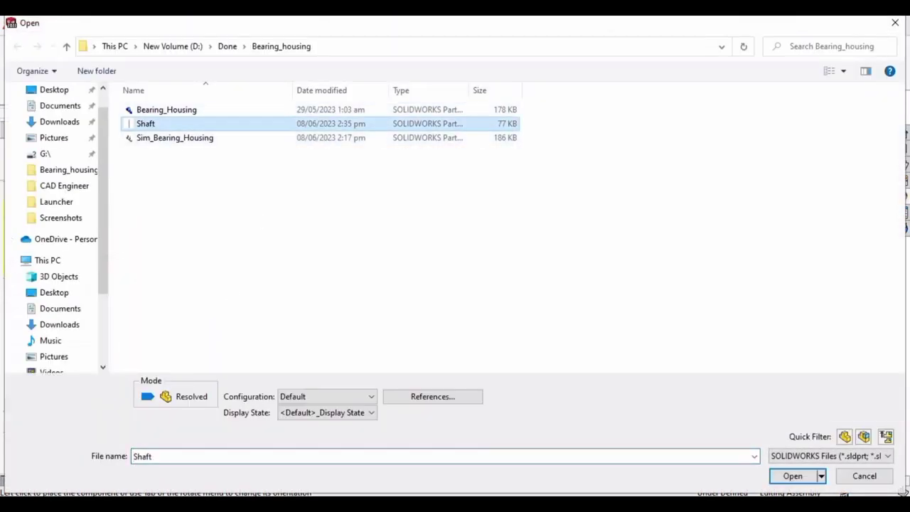
click(791, 476)
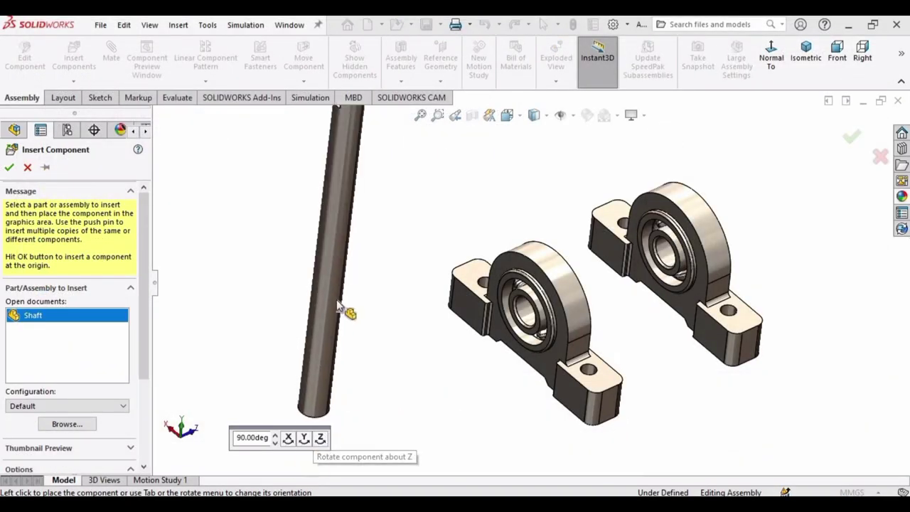
Rotate the shaft 90 degrees about Z and 90 degrees about Y, and place it beside the two bearing housings.
click(321, 438)
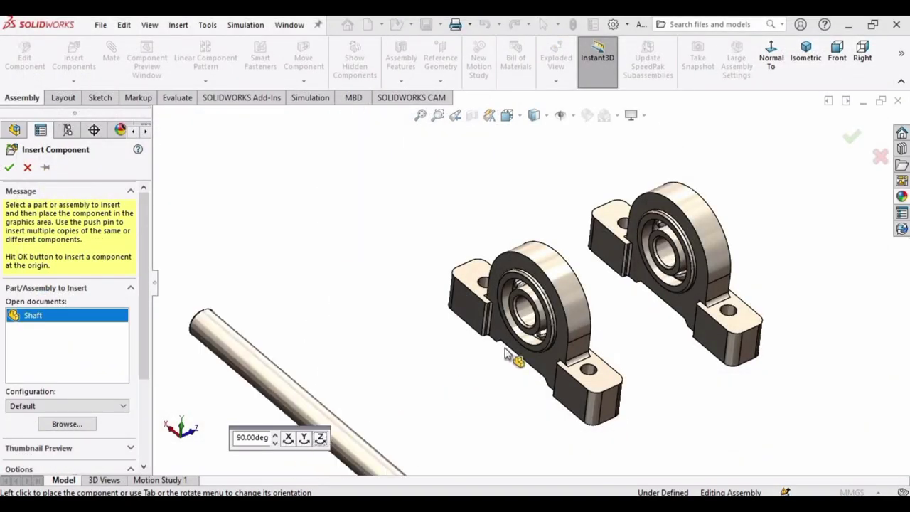
click(306, 439)
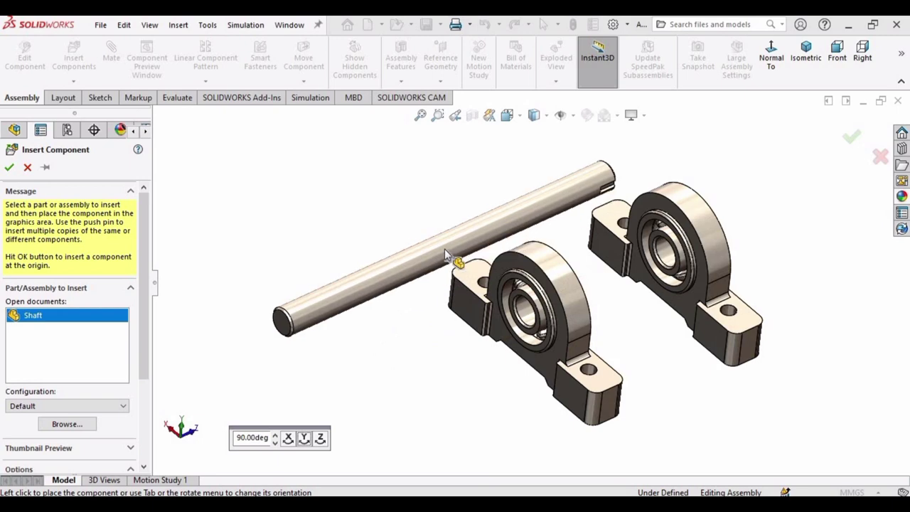
click(444, 249)
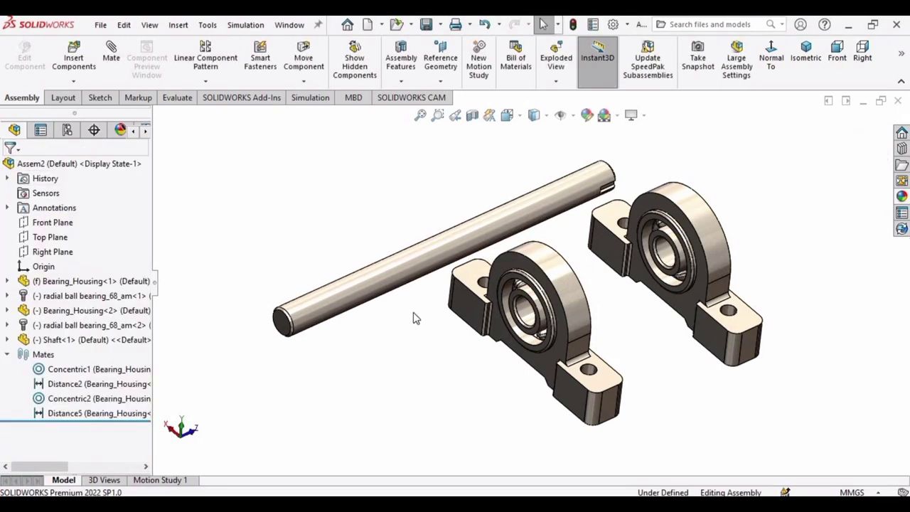
scroll(416, 318, up, 3)
middle_drag(467, 351, 539, 272)
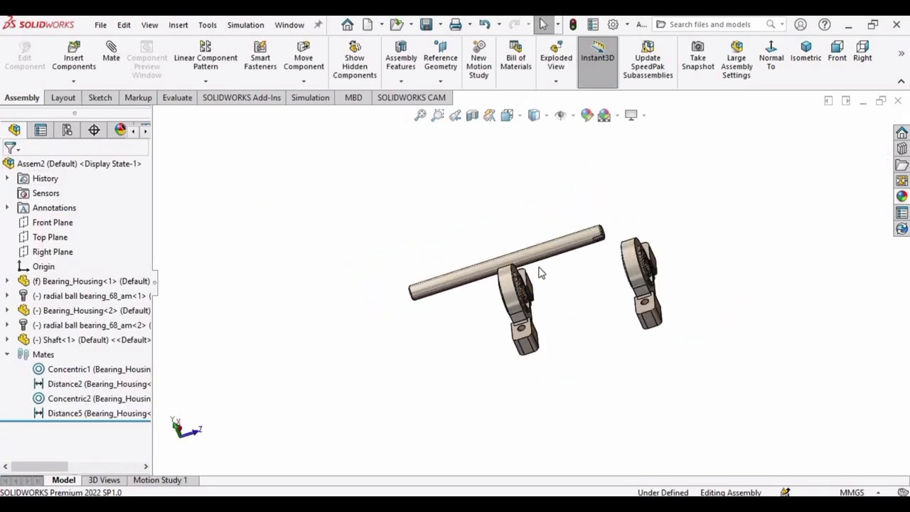
scroll(540, 272, down, 3)
middle_drag(649, 342, 683, 320)
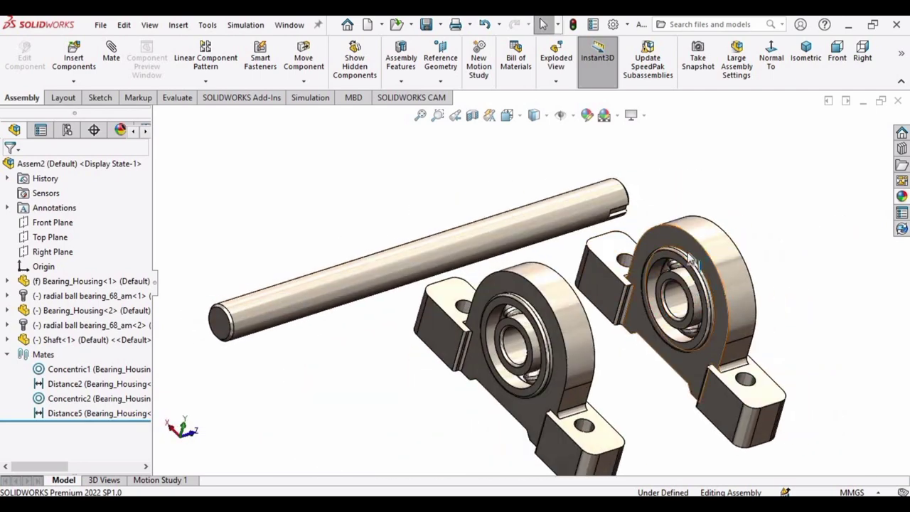
Mate the facing inner faces of the two bearing housings as Parallel.
click(699, 254)
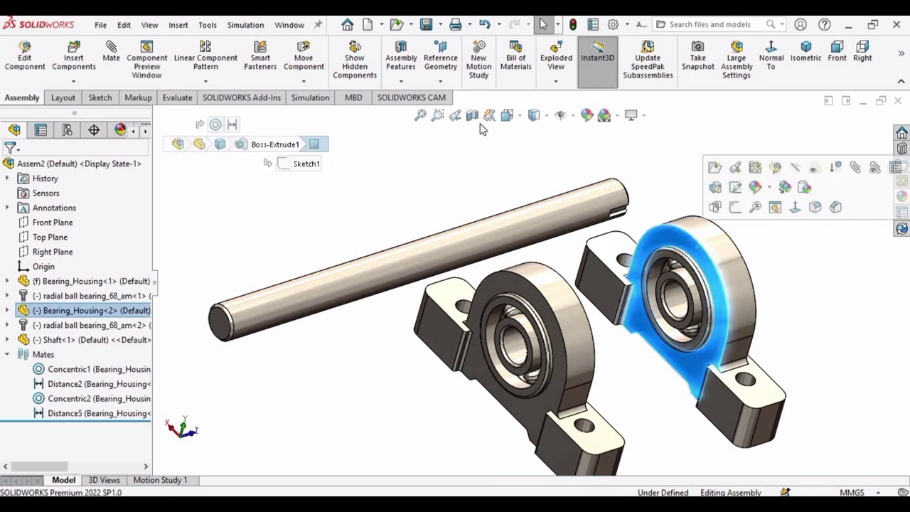
click(112, 54)
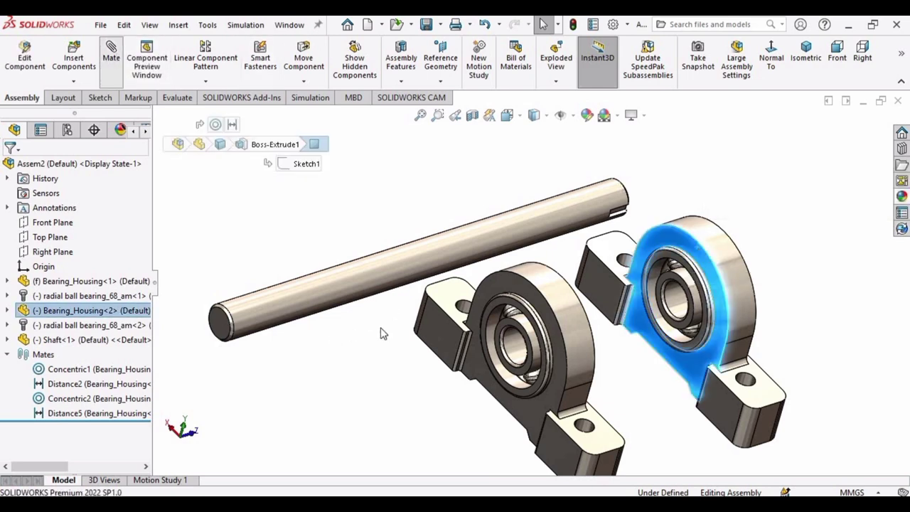
middle_drag(598, 325, 440, 275)
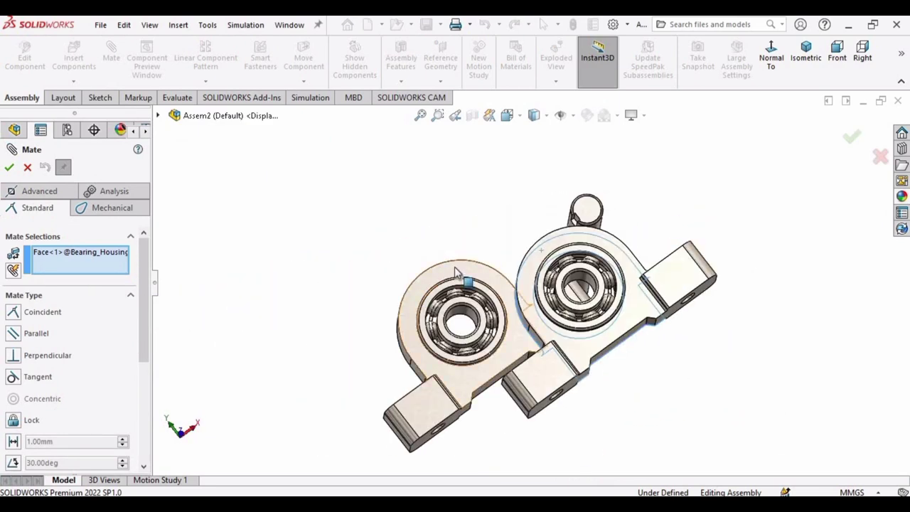
click(457, 272)
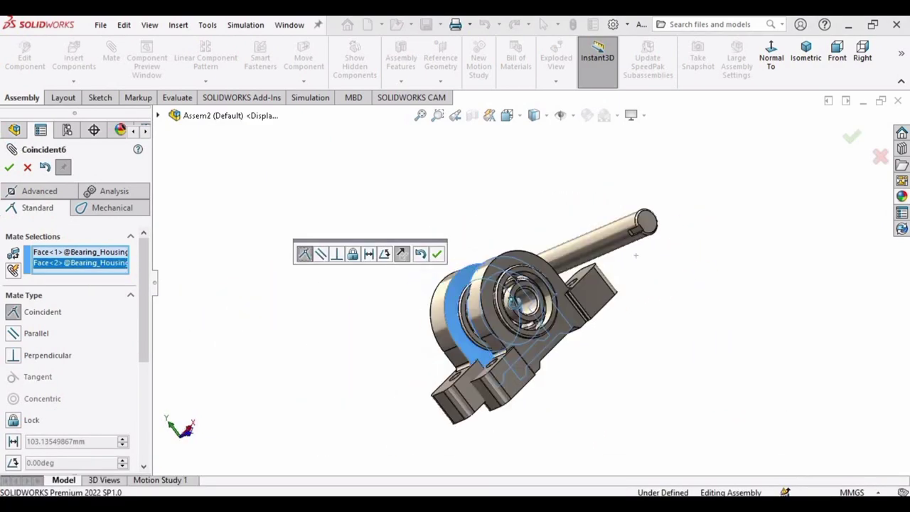
middle_drag(635, 254, 685, 256)
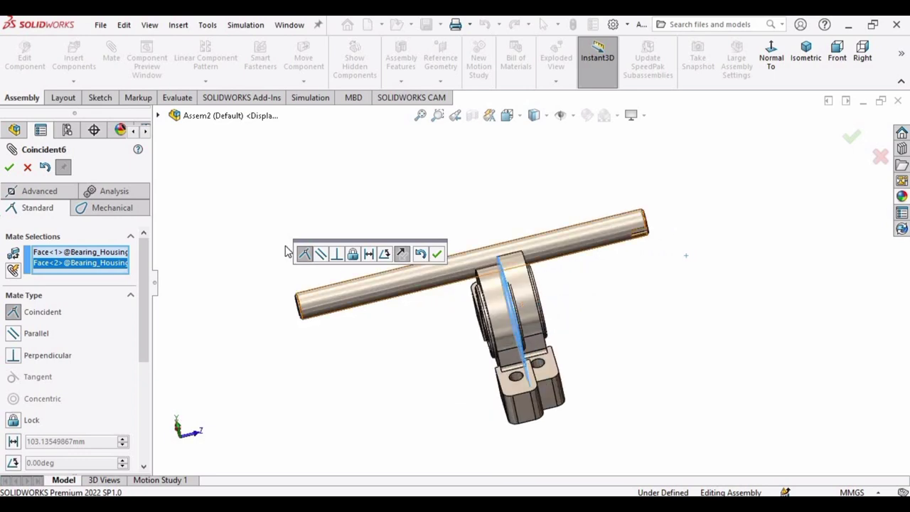
click(321, 254)
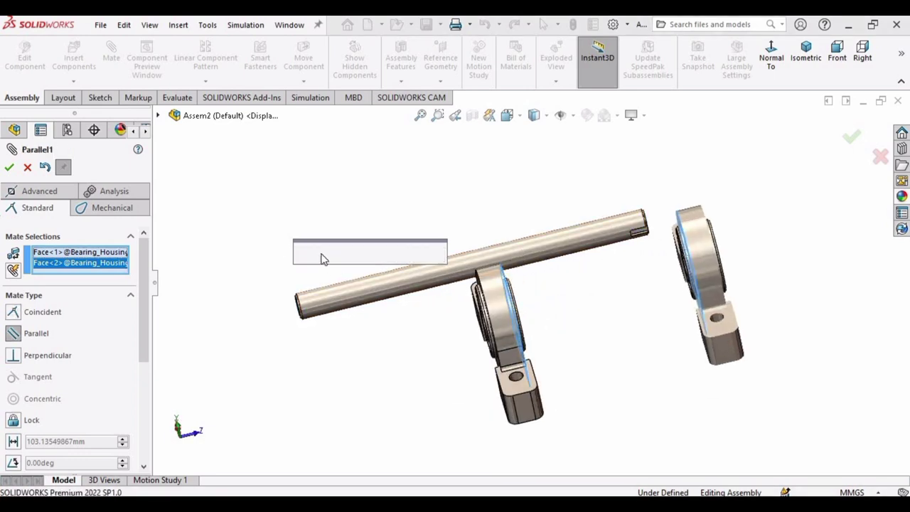
key(Return)
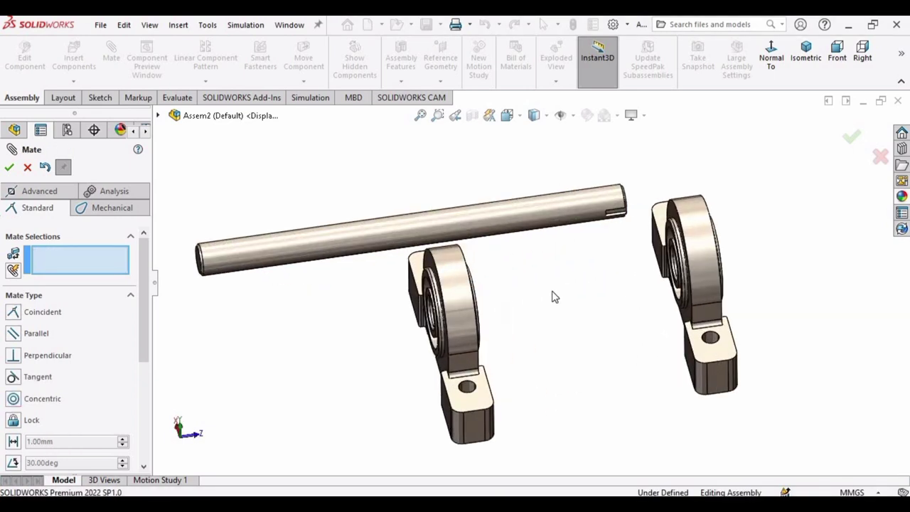
Add a Concentric mate between the shaft's cylindrical face and the inner race bore of the second housing's bearing.
click(576, 203)
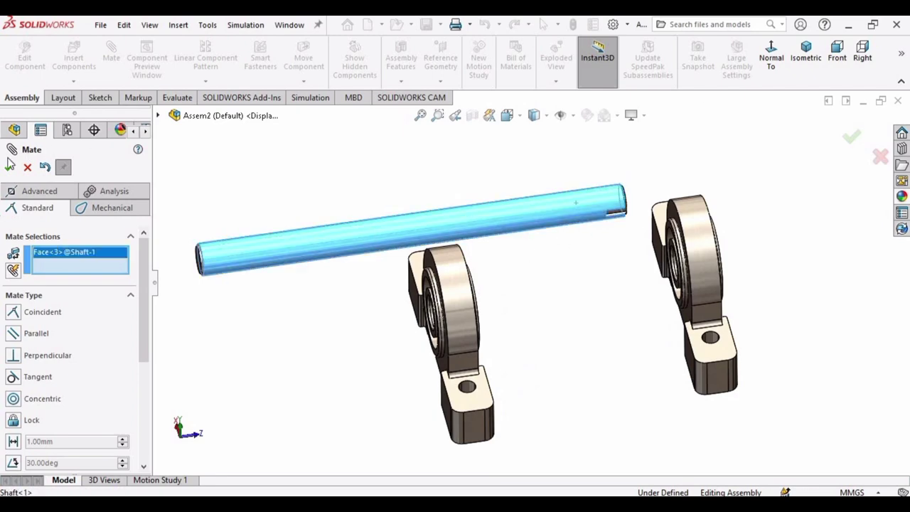
mouse_move(630, 293)
middle_down()
mouse_move(671, 280)
mouse_move(635, 295)
middle_up()
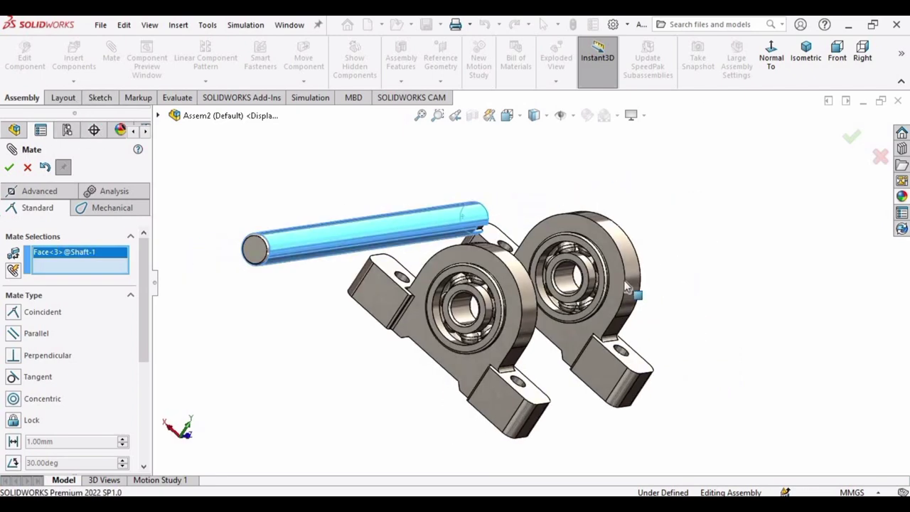
scroll(636, 290, down, 3)
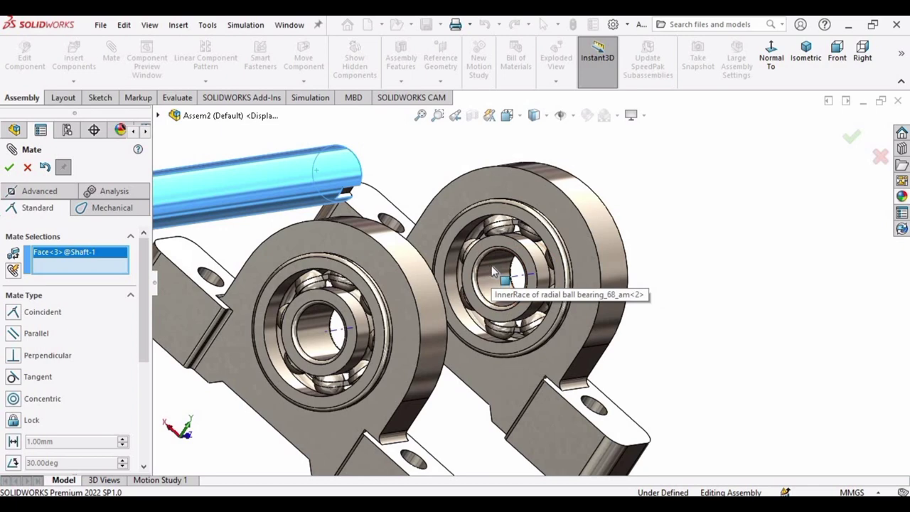
scroll(495, 267, down, 5)
click(499, 311)
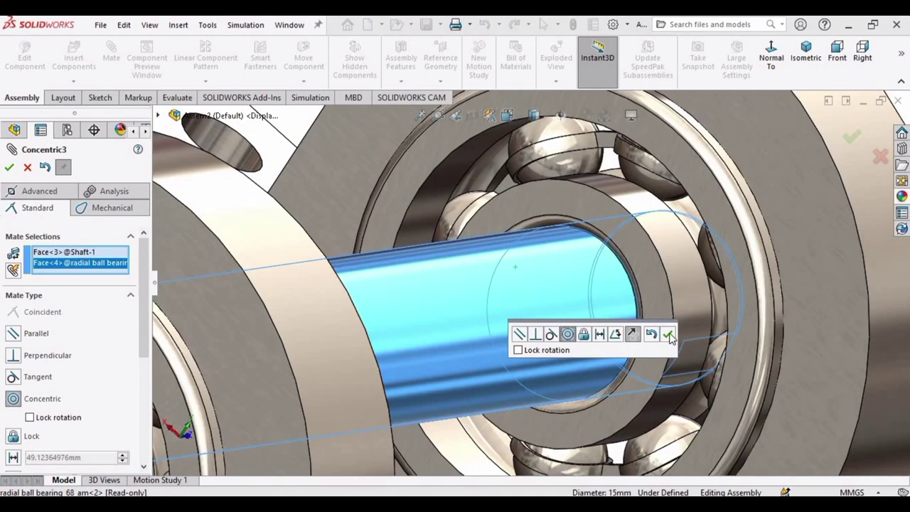
click(670, 335)
Add a Concentric mate between the shaft's cylindrical face and the inner race bore of the first housing's bearing.
scroll(512, 370, up, 10)
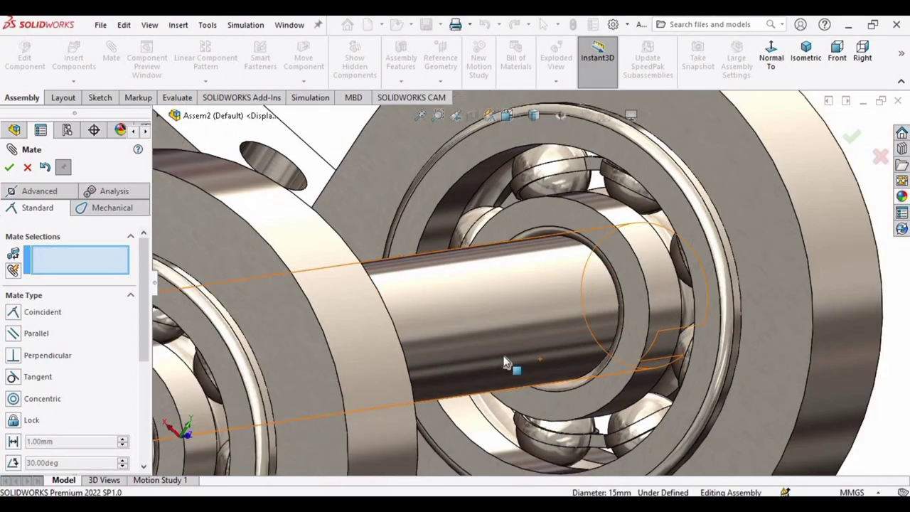
middle_drag(429, 345, 460, 313)
scroll(448, 310, down, 3)
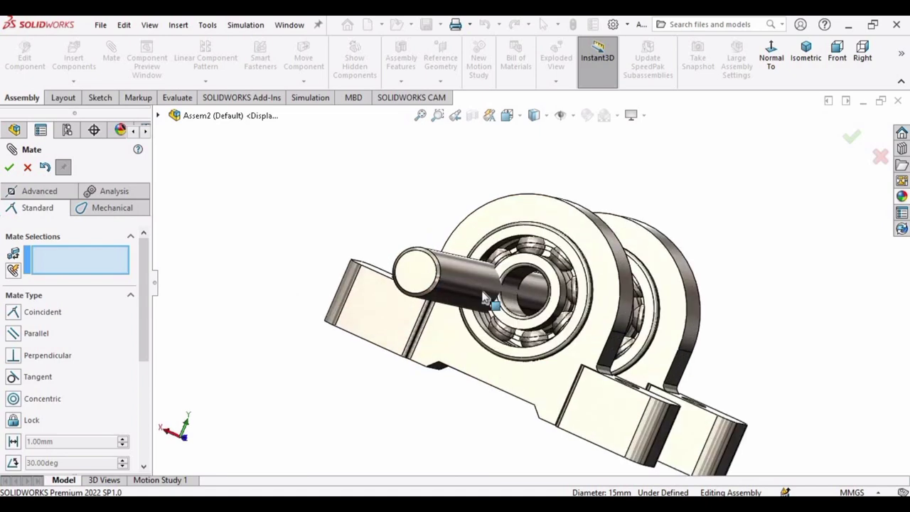
click(468, 281)
scroll(546, 286, down, 6)
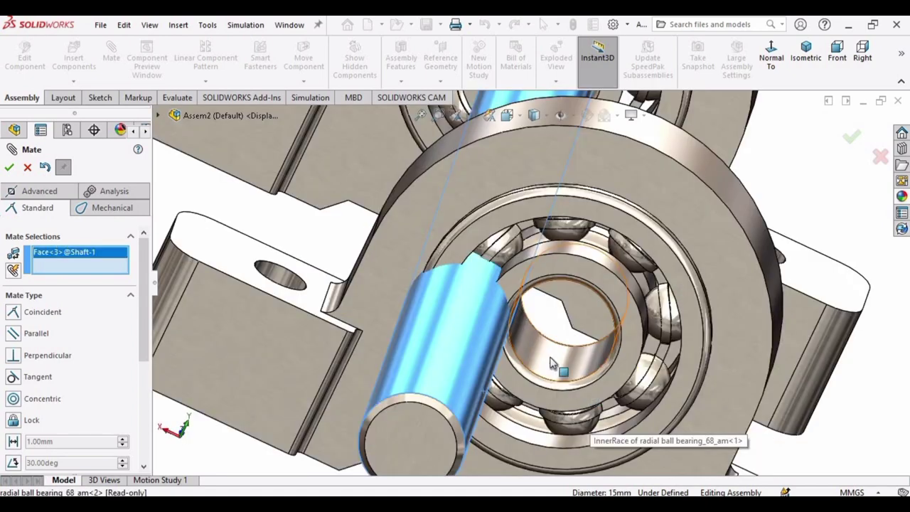
click(545, 284)
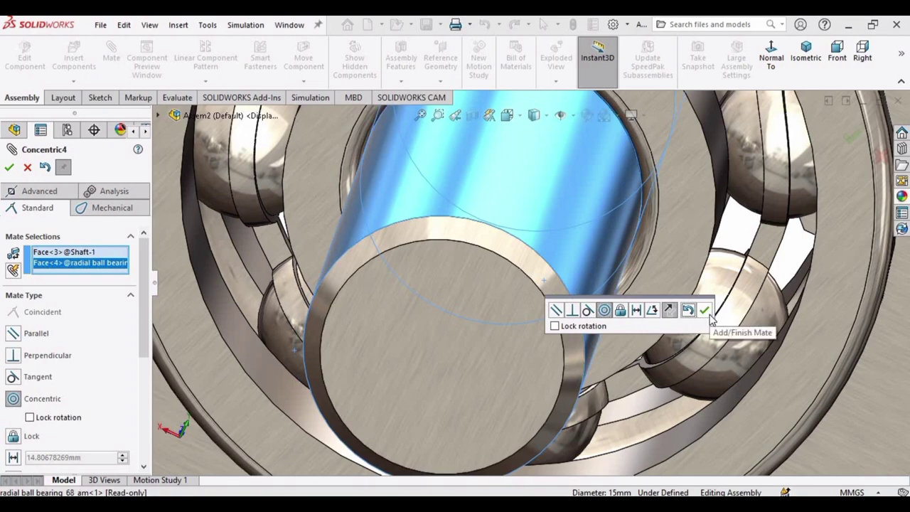
click(704, 310)
Slide the shaft along its axis through both bearings toward its keyed end.
scroll(551, 263, up, 6)
scroll(547, 299, down, 3)
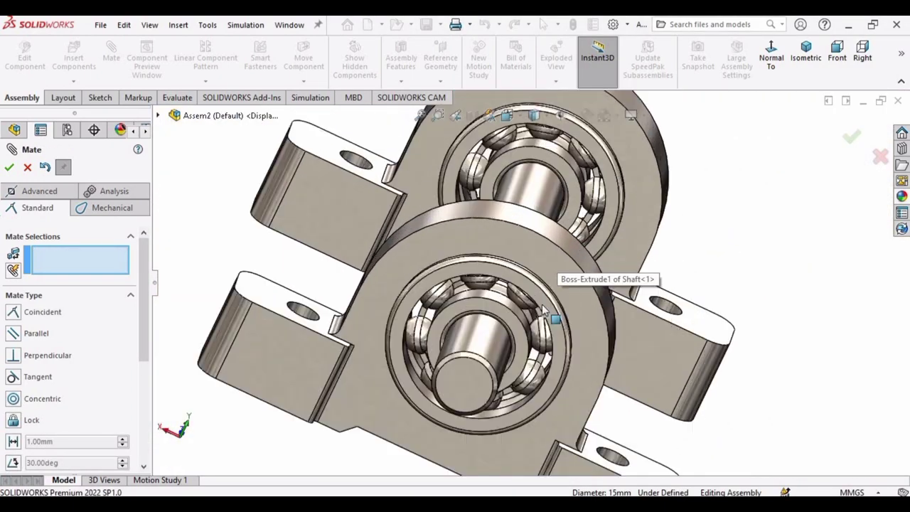
scroll(541, 273, up, 3)
middle_drag(541, 273, 479, 208)
scroll(774, 393, down, 4)
scroll(770, 394, up, 6)
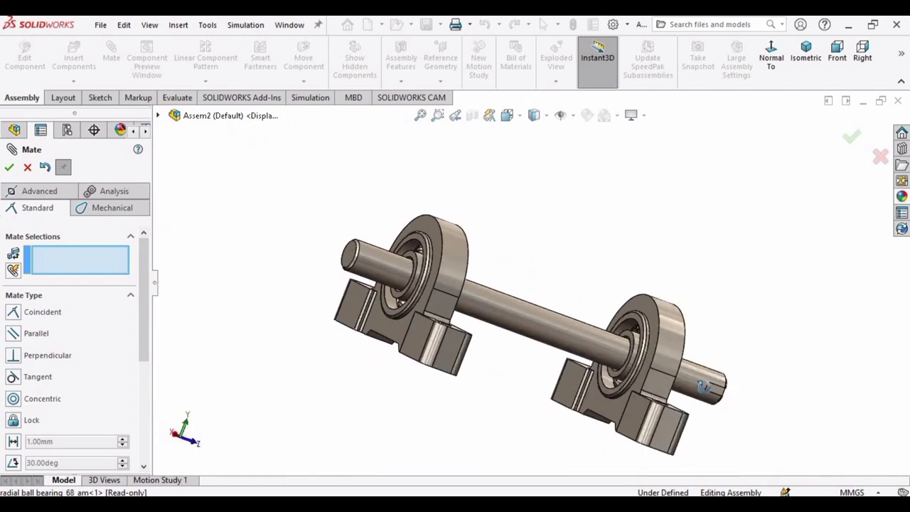
middle_drag(703, 387, 579, 346)
scroll(565, 288, down, 3)
drag(587, 302, 607, 317)
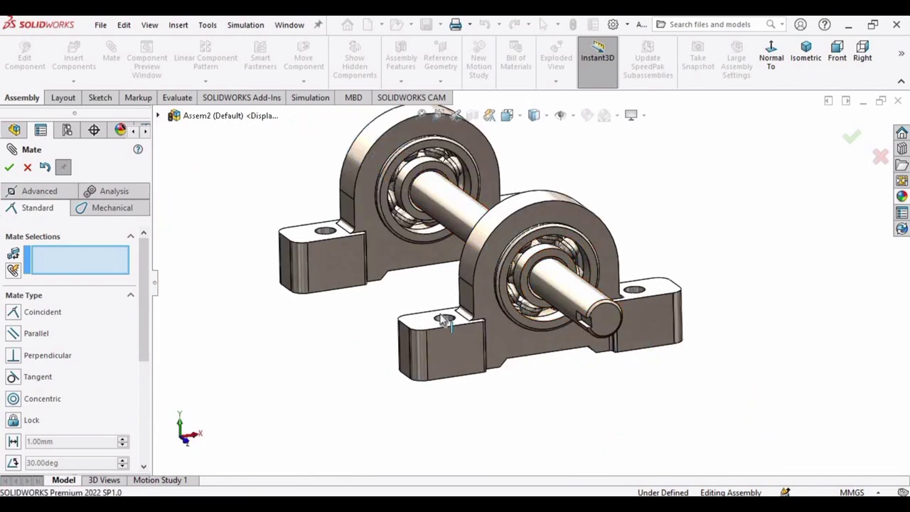
Add a Distance mate of 0 mm between the shaft's plain end face and the first bearing's inner race face, and finish mating.
mouse_move(444, 320)
middle_down()
mouse_move(495, 285)
mouse_move(441, 317)
middle_up()
scroll(377, 261, down, 5)
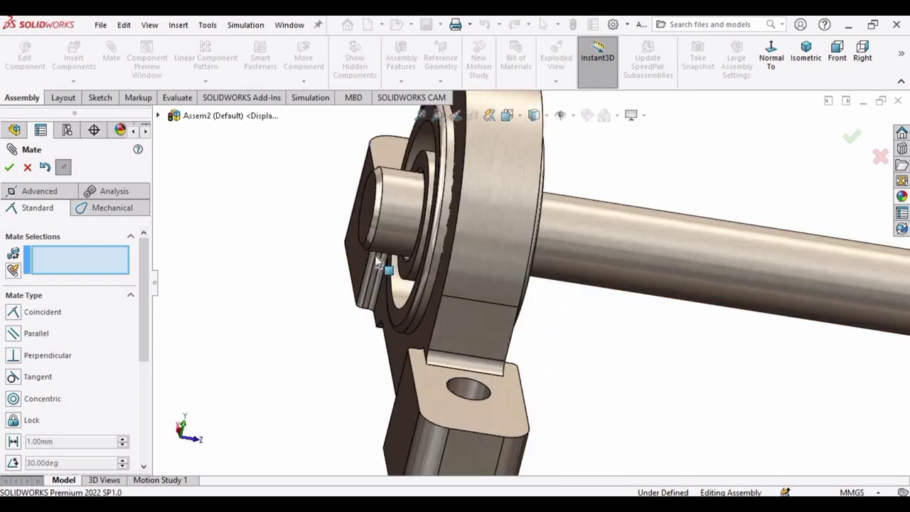
middle_drag(377, 262, 356, 206)
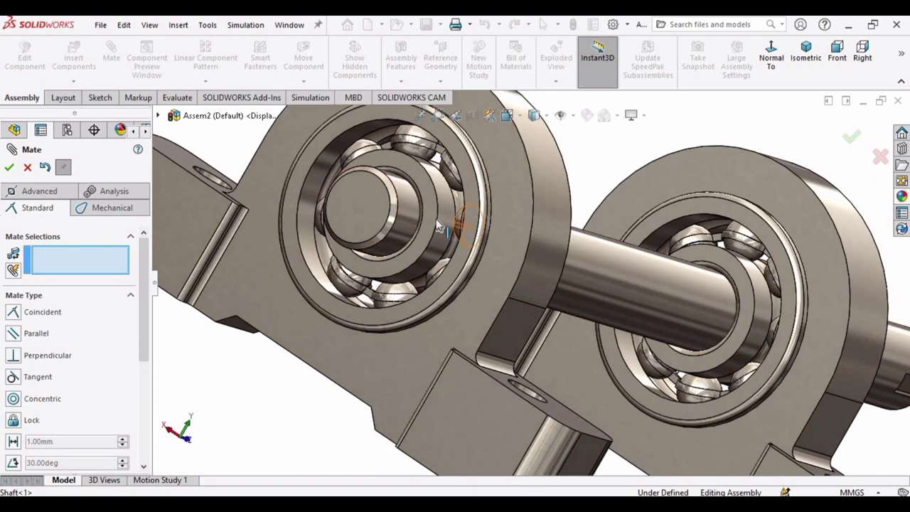
click(357, 210)
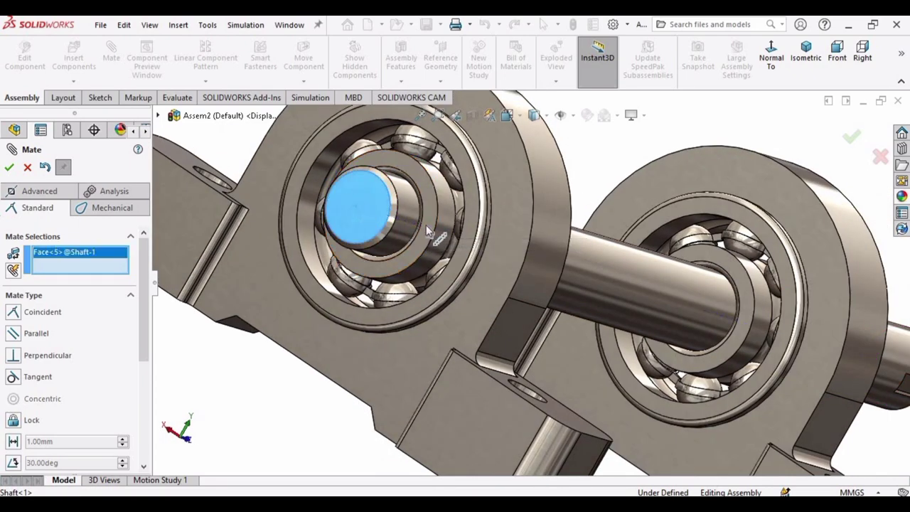
click(429, 232)
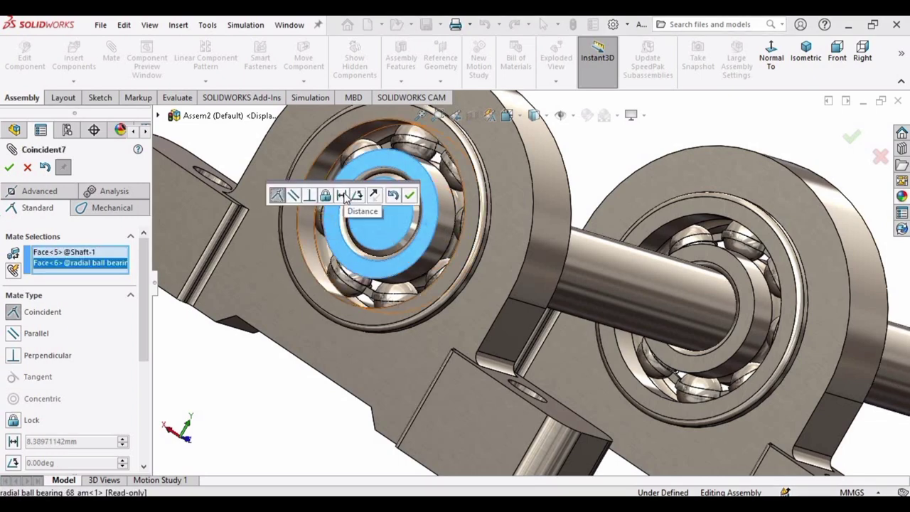
click(343, 195)
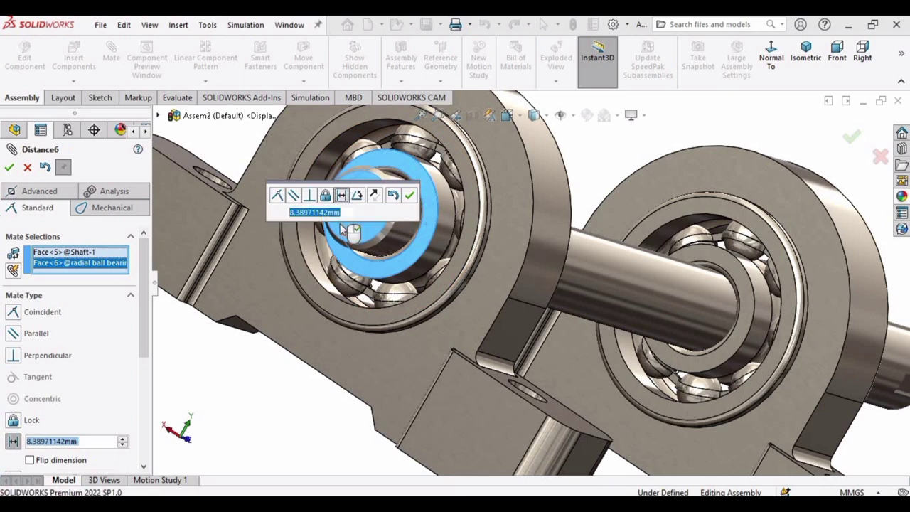
scroll(631, 363, up, 1)
middle_drag(630, 361, 431, 377)
scroll(431, 377, up, 3)
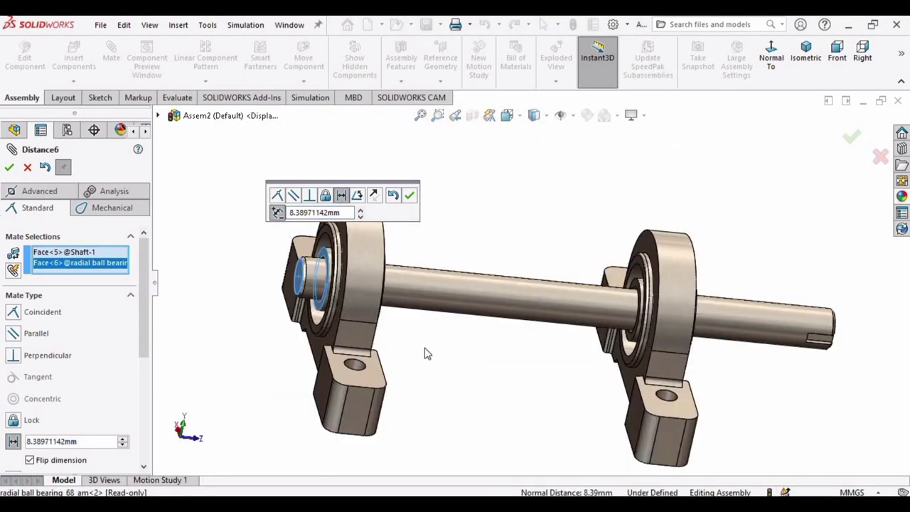
drag(342, 213, 269, 222)
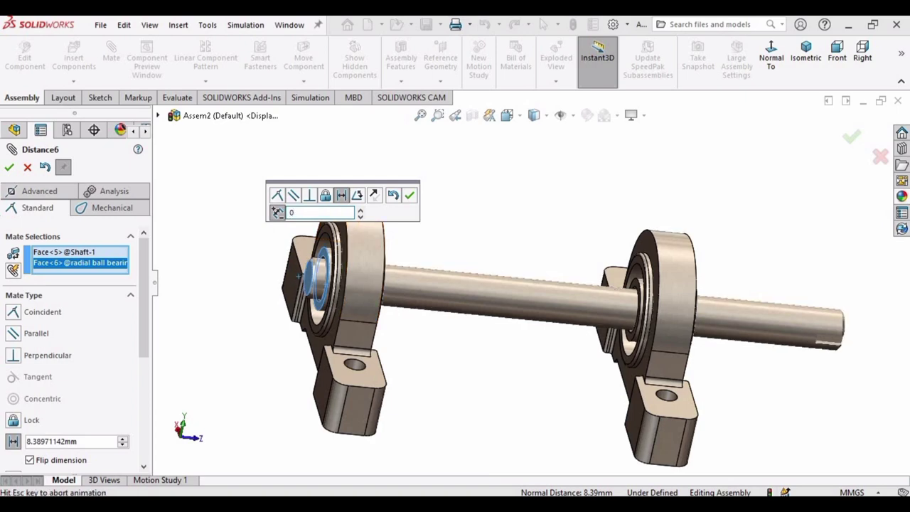
key(Return)
key(Return)
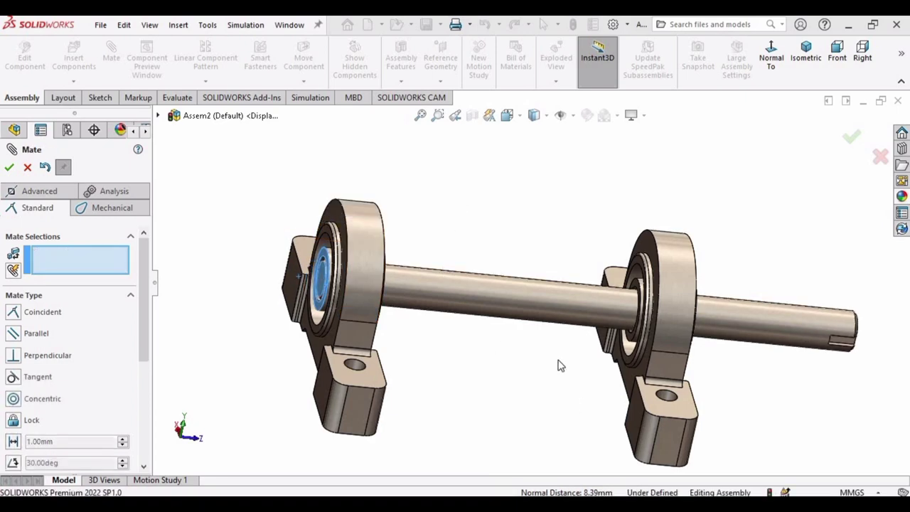
middle_drag(559, 366, 572, 297)
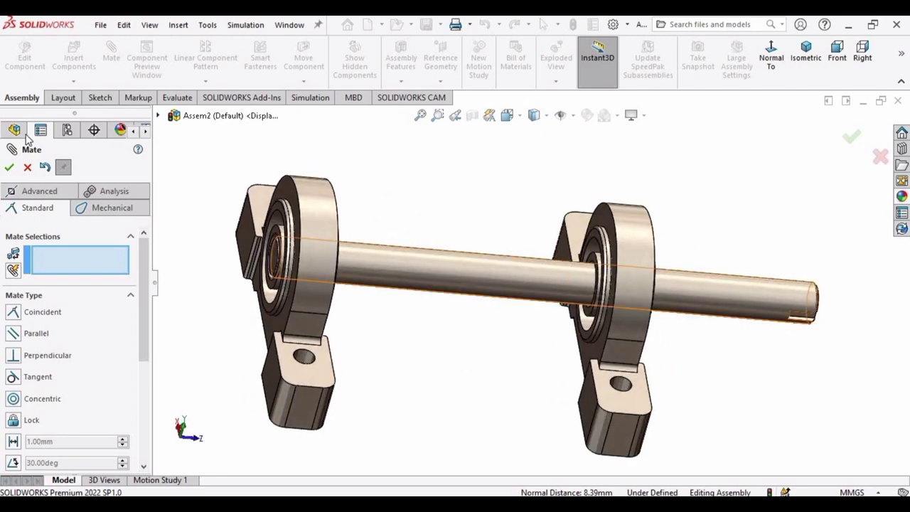
key(Escape)
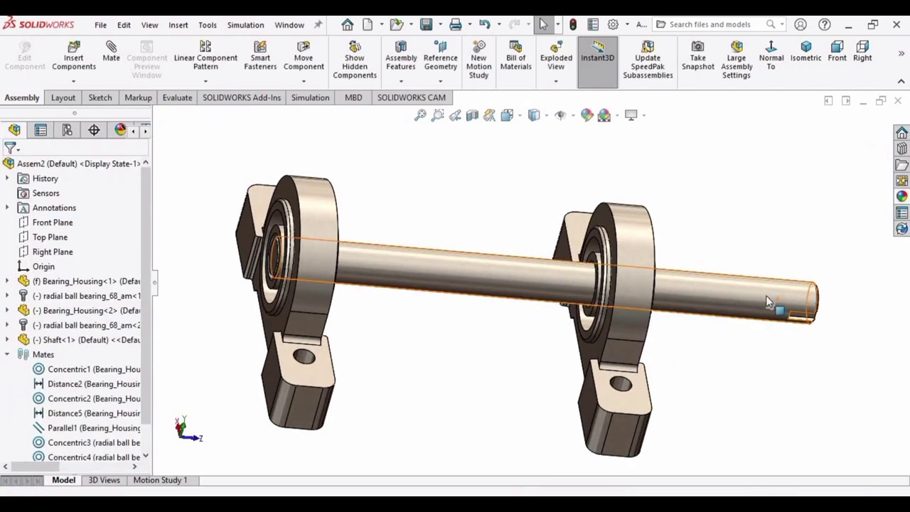
Open the Shaft part and change its base extrusion to Mid Plane with a depth of 150 mm.
click(766, 296)
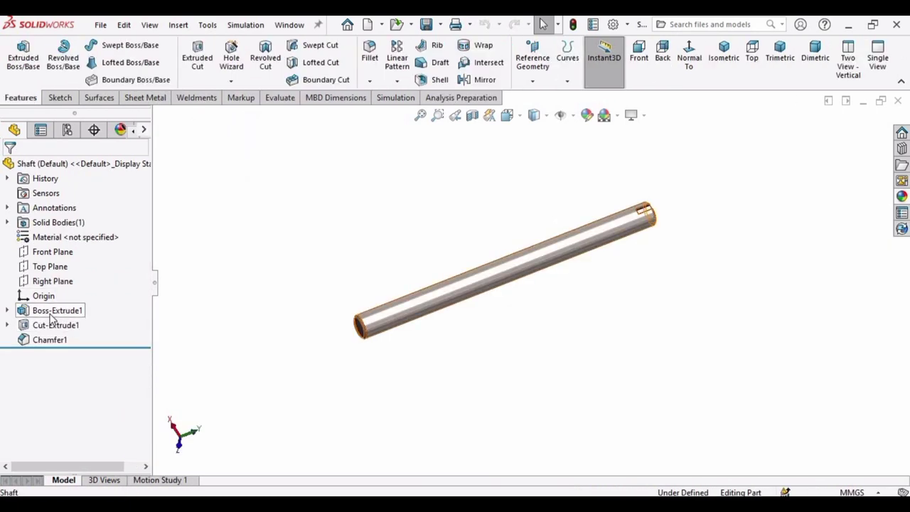
click(52, 310)
click(61, 272)
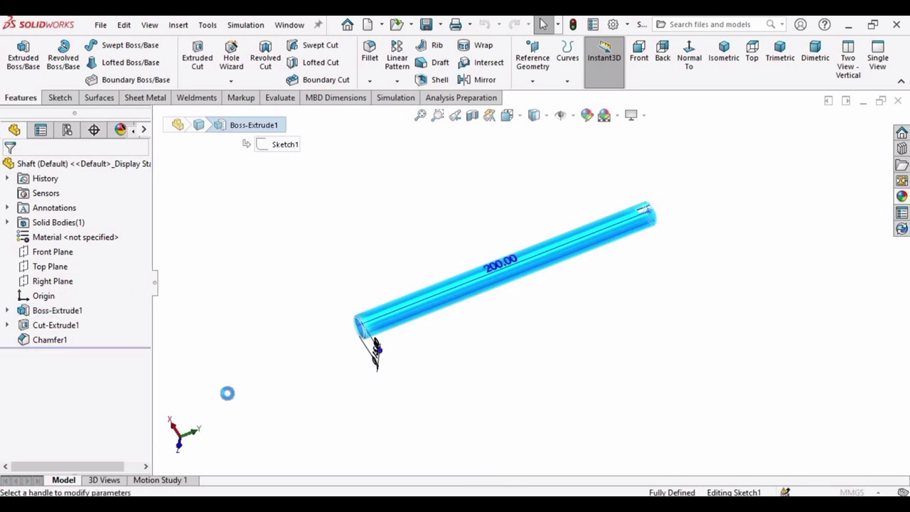
click(125, 254)
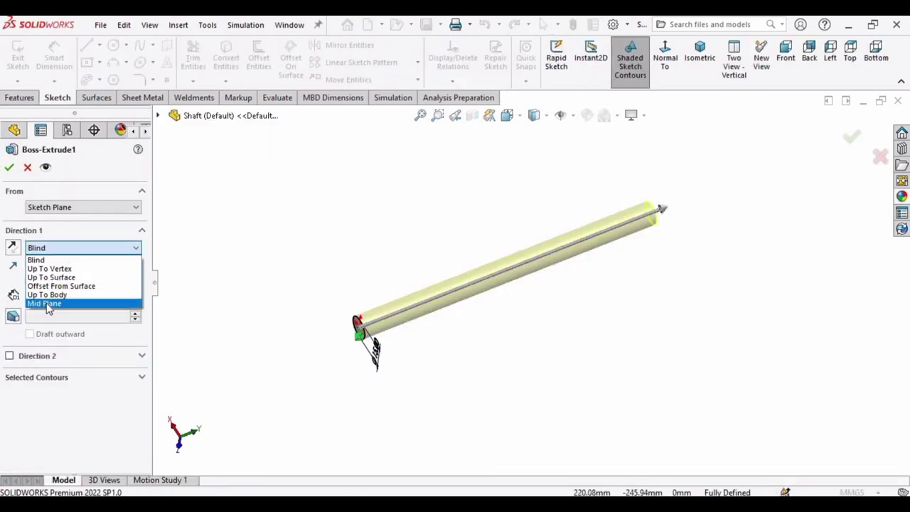
click(85, 303)
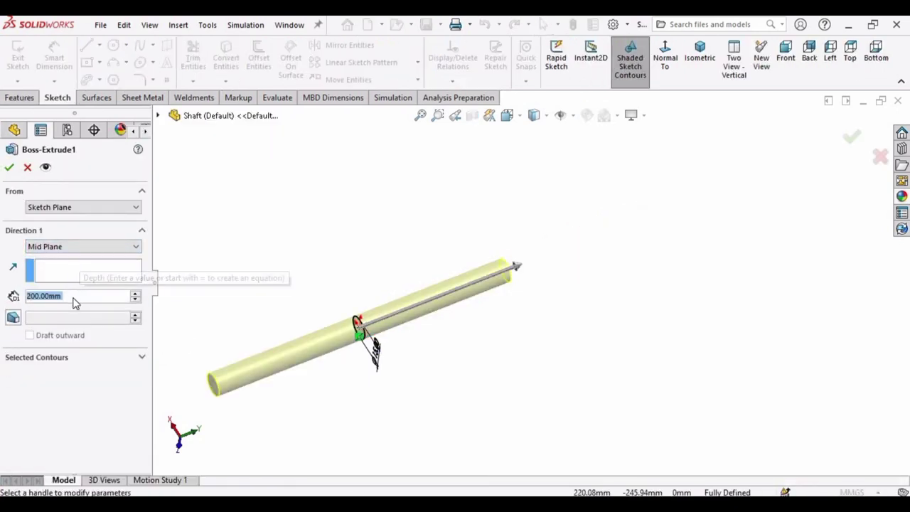
text(150)
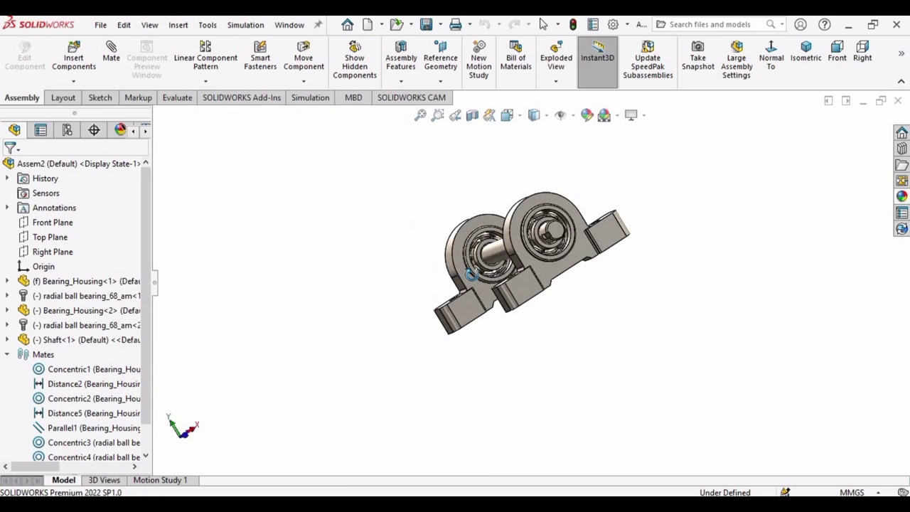
Add a Distance mate of 95 mm between the facing foot faces of the two bearing housings.
middle_drag(471, 272, 485, 274)
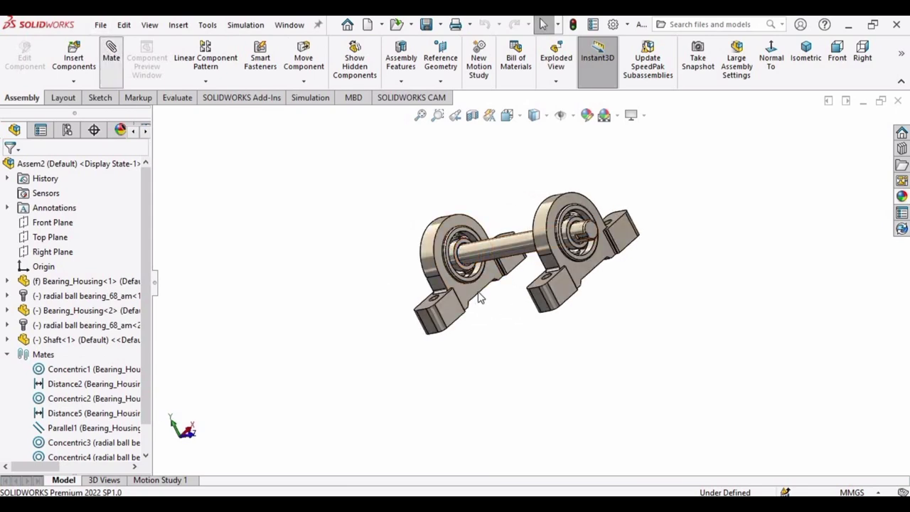
scroll(462, 320, down, 3)
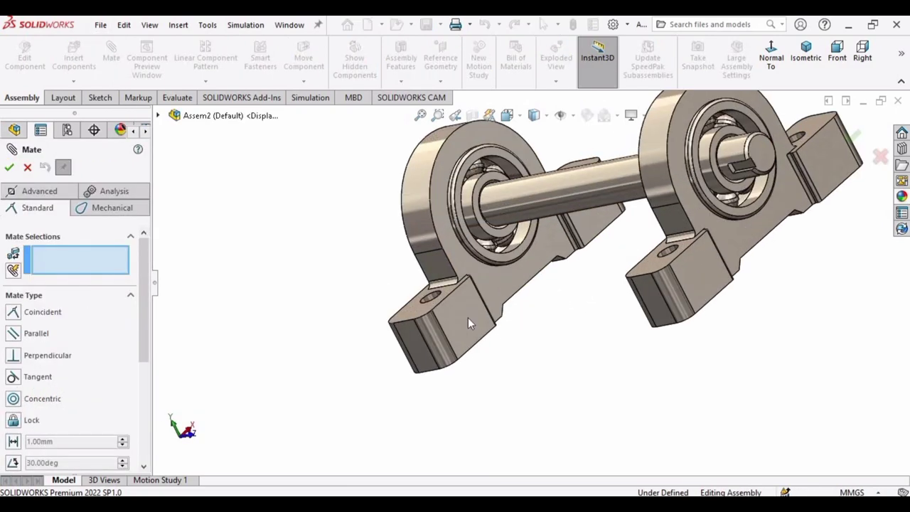
click(462, 324)
middle_drag(502, 304, 627, 259)
click(628, 263)
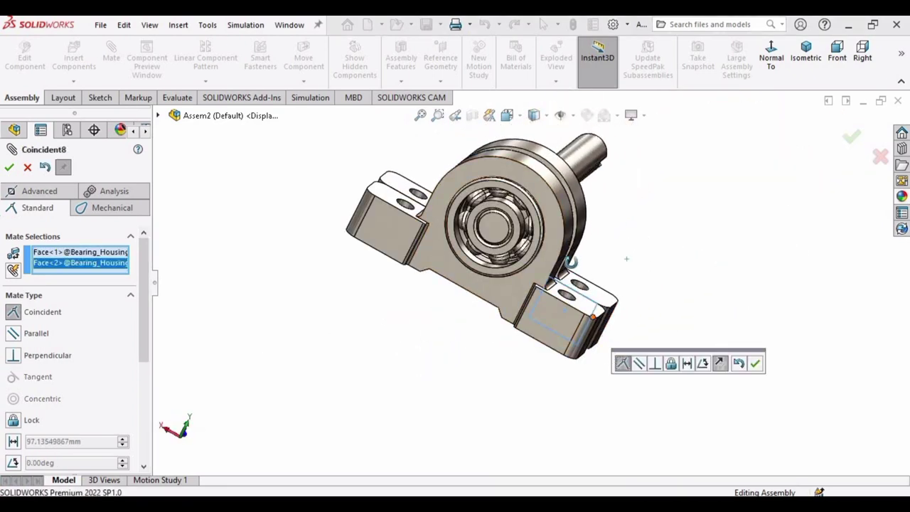
middle_drag(571, 262, 491, 241)
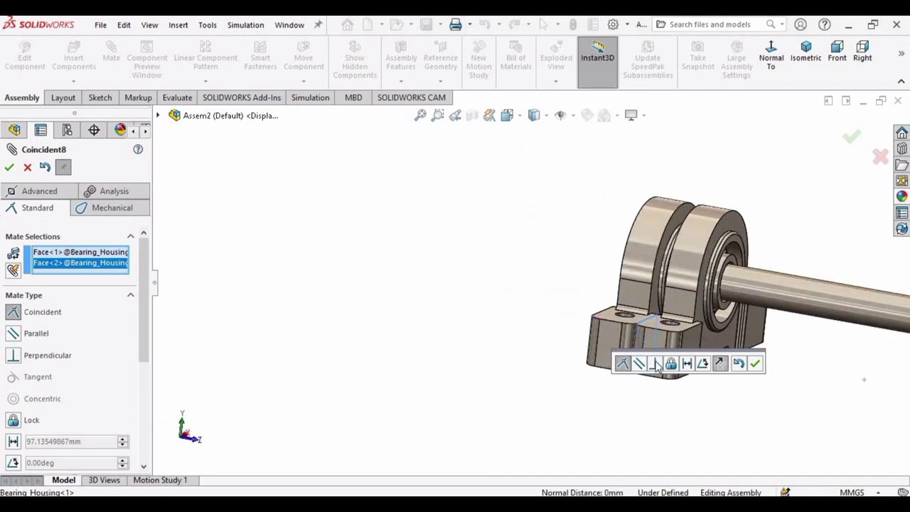
click(689, 364)
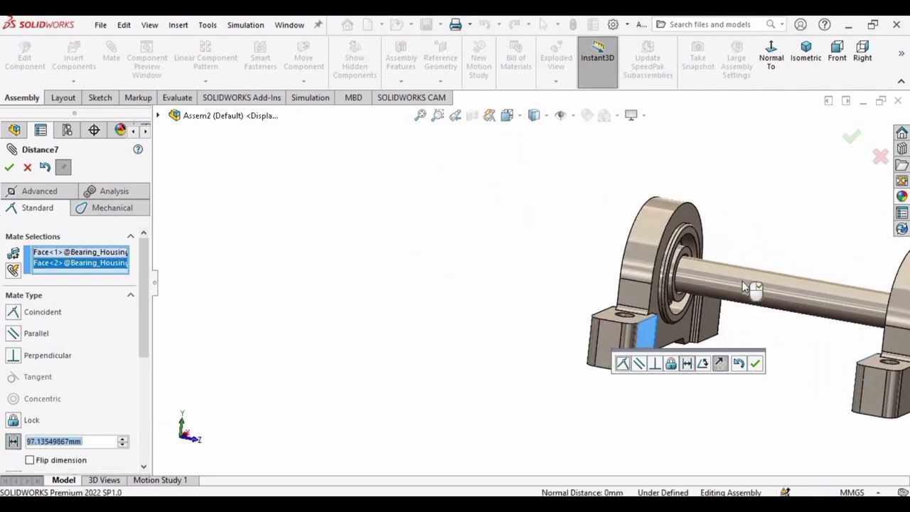
scroll(722, 389, down, 2)
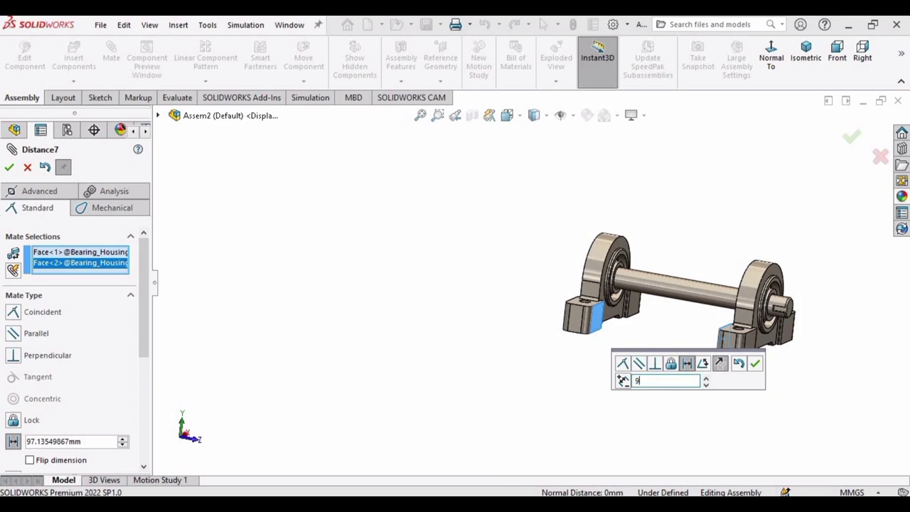
text(95)
key(Return)
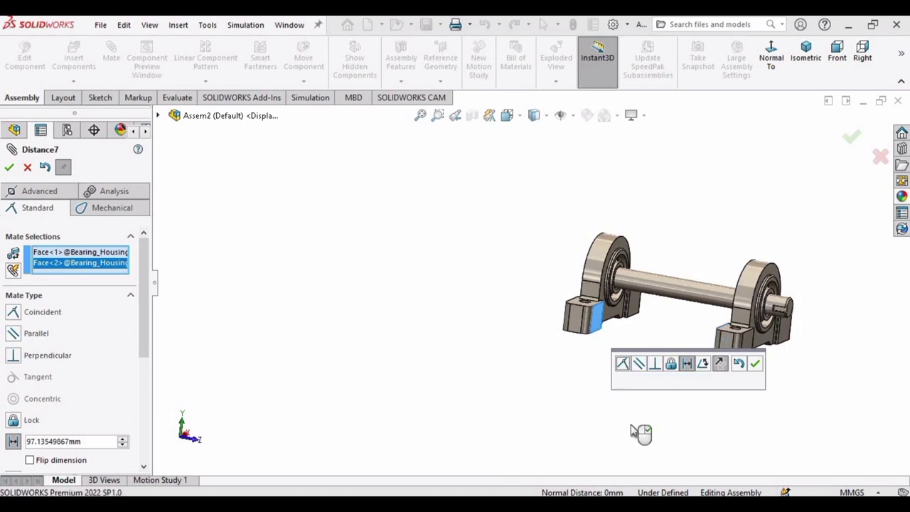
click(757, 366)
Finish mating and apply a red colour appearance to both bearing housings.
middle_drag(687, 308, 713, 347)
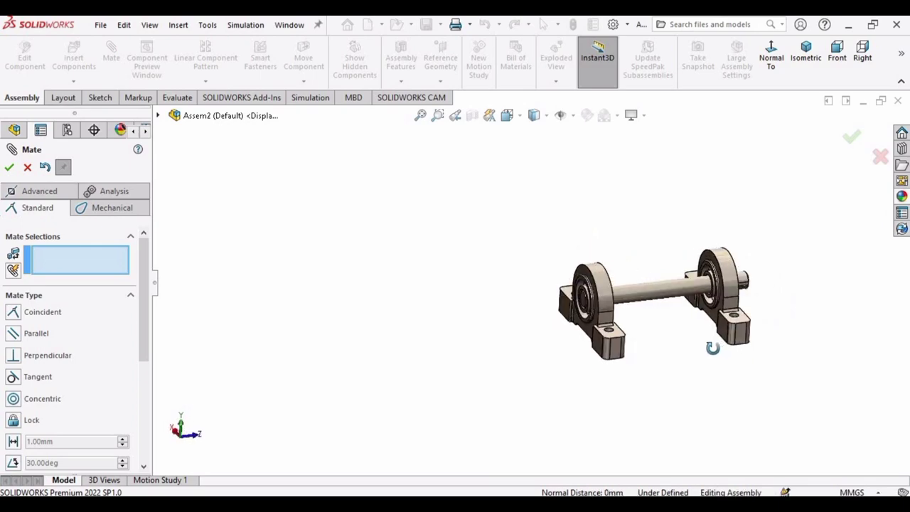
scroll(619, 294, down, 8)
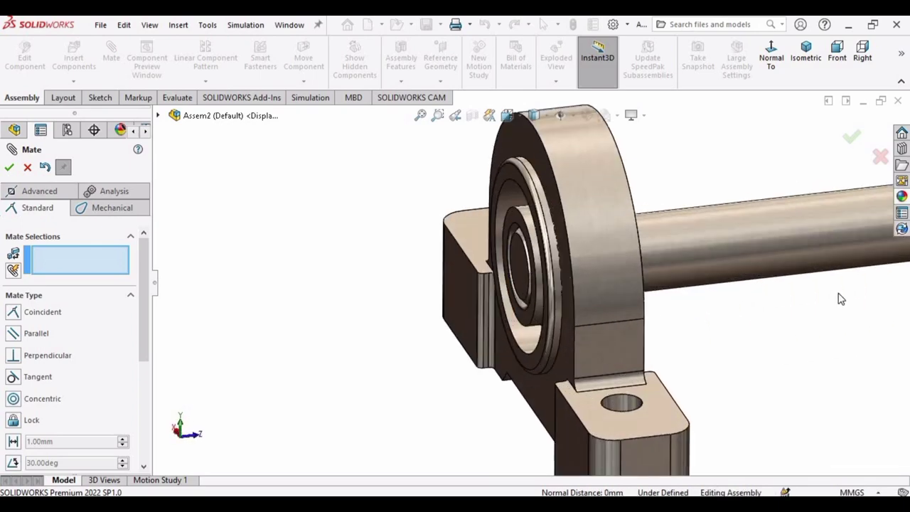
scroll(724, 281, up, 6)
key(f)
click(101, 283)
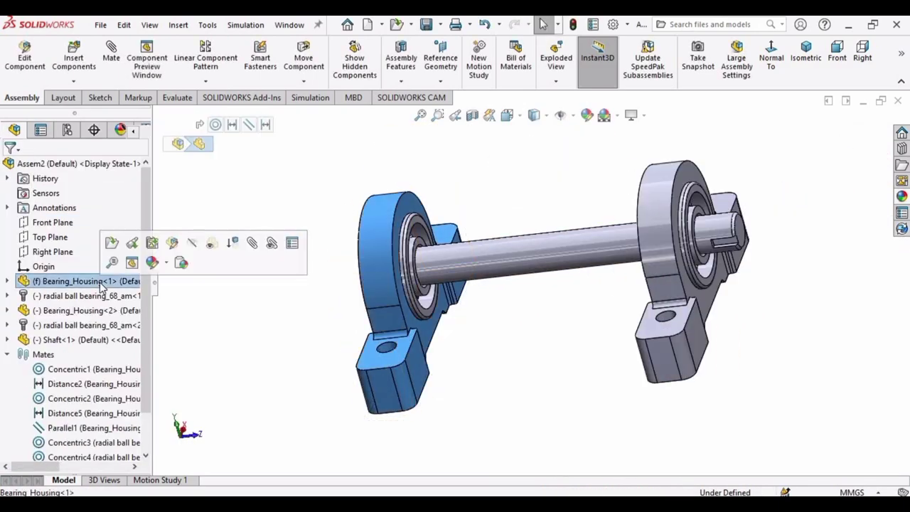
ctrl+click(65, 311)
right_click(65, 311)
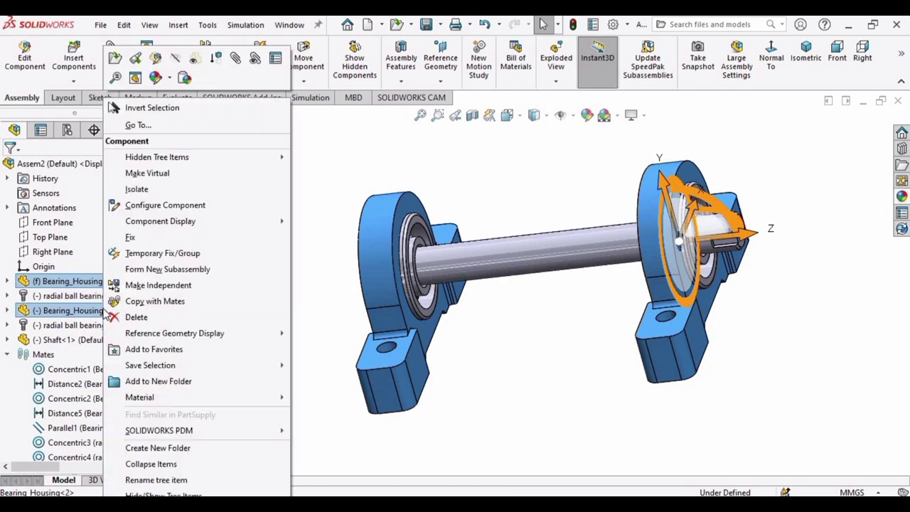
click(158, 80)
scroll(143, 341, down, 3)
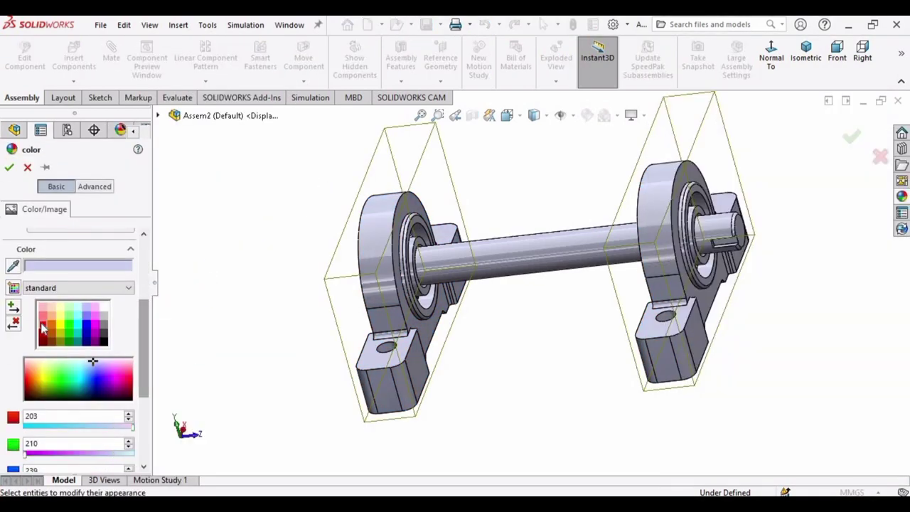
click(43, 328)
click(9, 167)
Apply a green colour appearance to the whole shaft component.
click(539, 272)
right_click(539, 273)
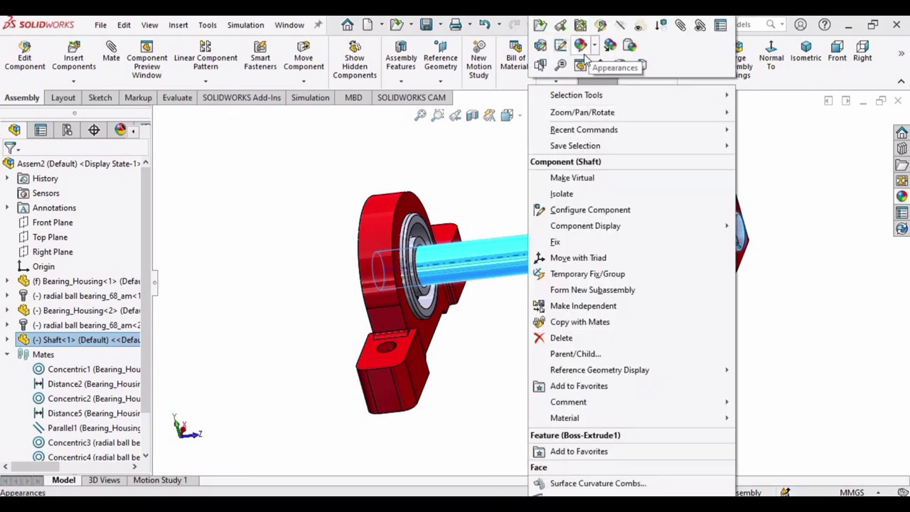
click(580, 45)
click(613, 132)
scroll(86, 320, down, 3)
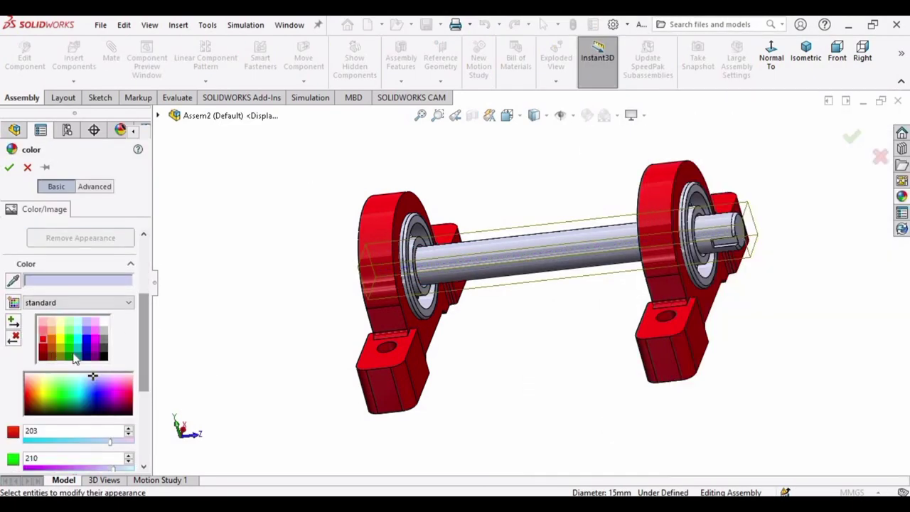
click(64, 313)
click(9, 167)
click(79, 310)
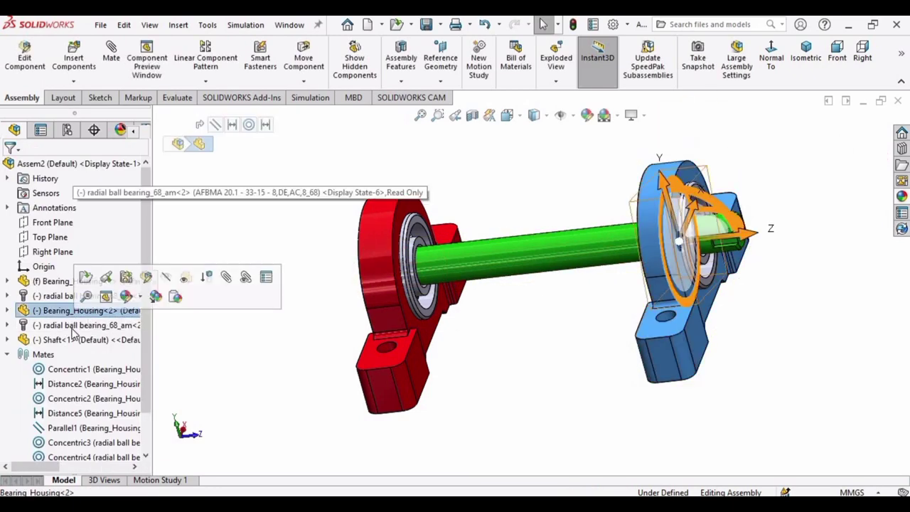
ctrl+click(82, 281)
right_click(68, 281)
click(128, 78)
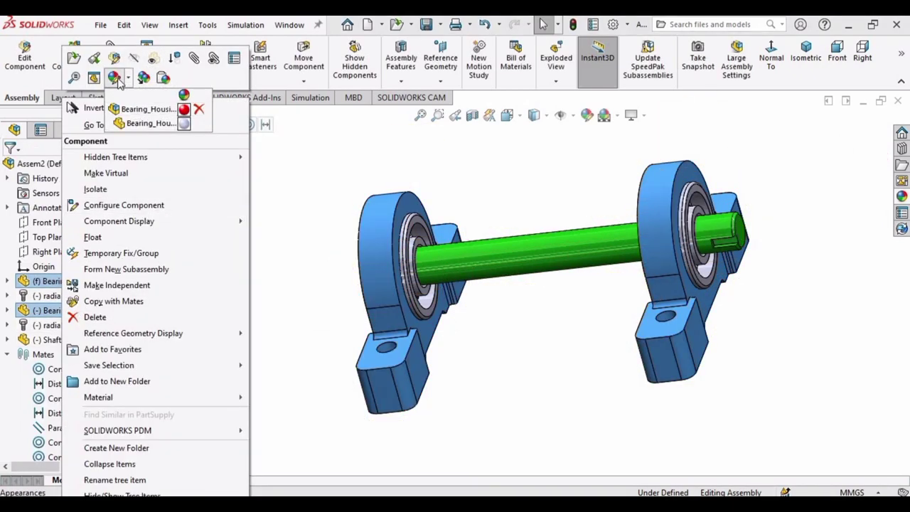
click(766, 272)
Apply the polished nickel metal appearance to both ball bearings.
click(902, 197)
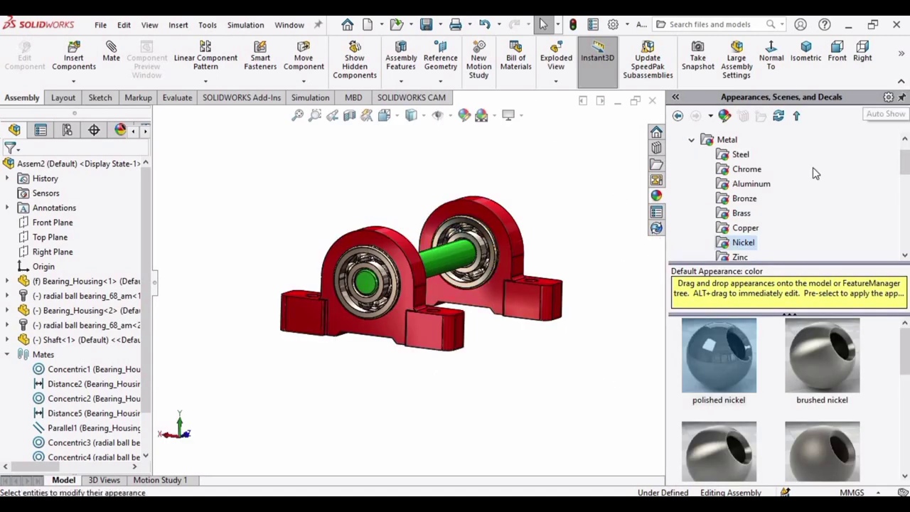
click(616, 271)
click(402, 352)
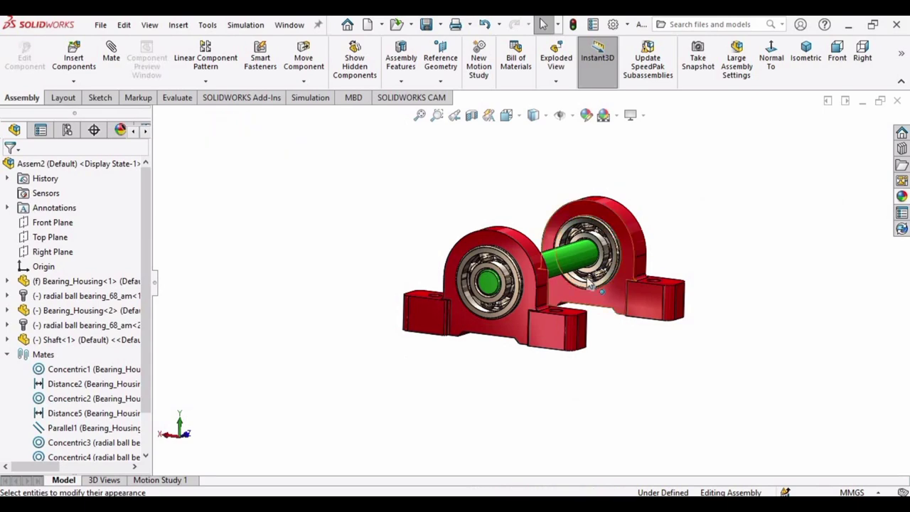
Rotate the shaft about its axis inside the bearings using Rotate Component with Free Drag.
middle_drag(586, 278, 484, 284)
middle_drag(660, 285, 569, 262)
scroll(605, 256, down, 2)
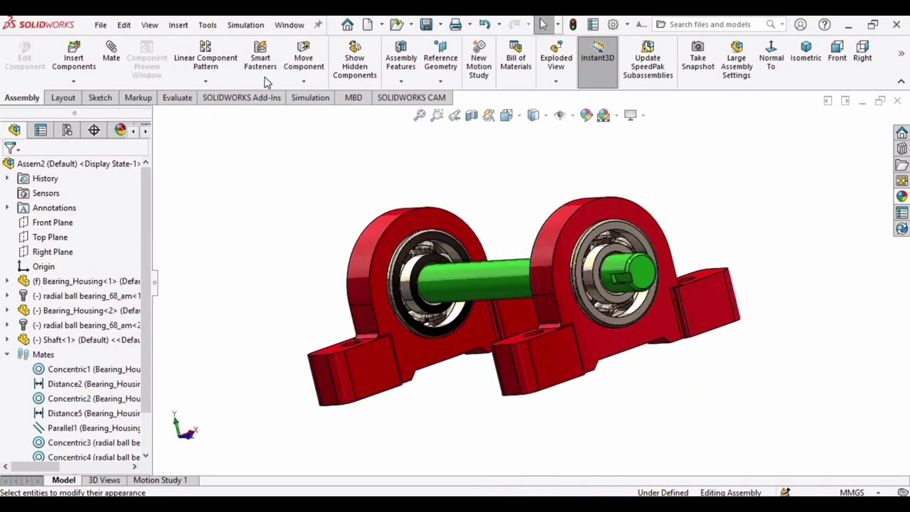
click(303, 81)
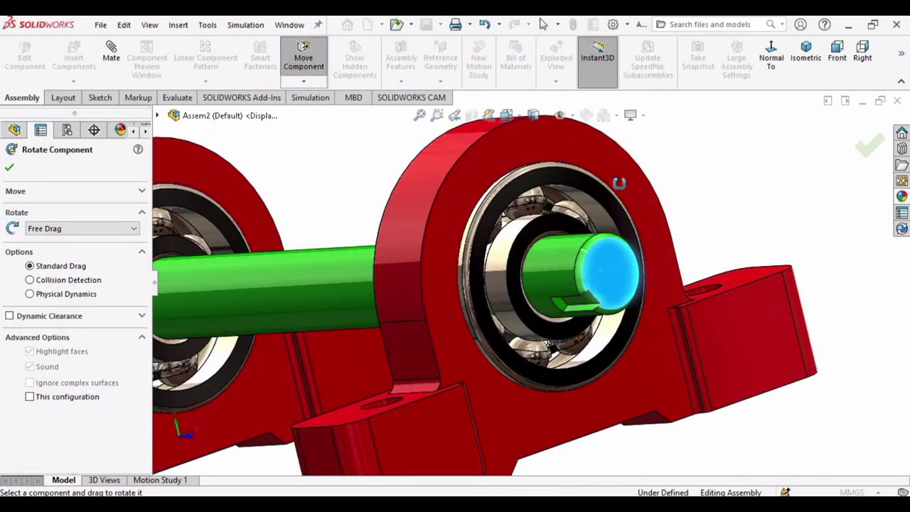